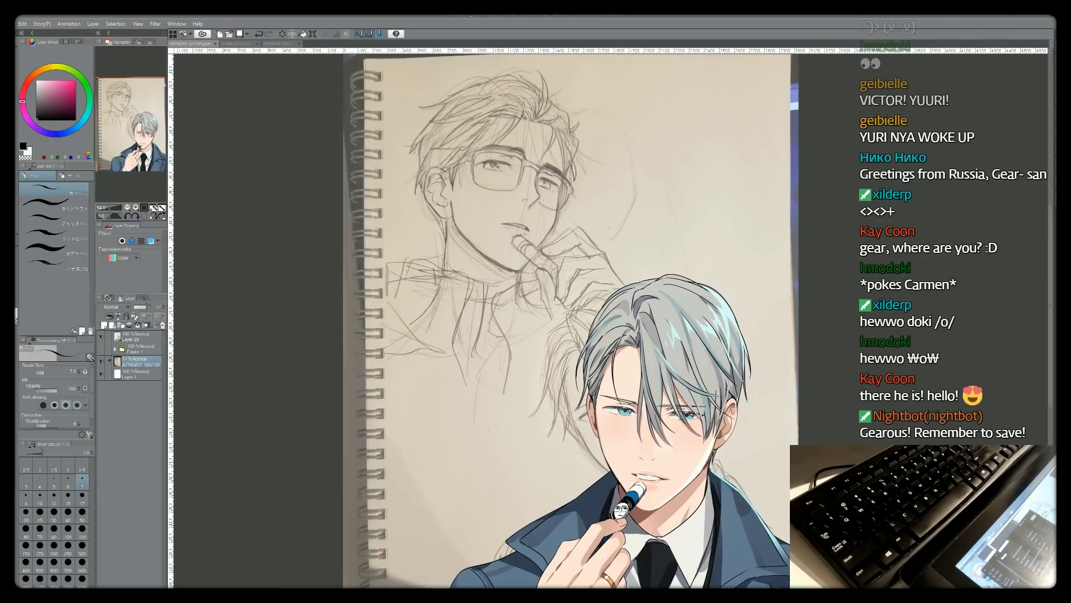
Ink the upper man's jawline, mouth and right-hand upper eyelid over the pencil sketch on a new layer.
key(ctrl+shift+n)
drag(561, 187, 525, 264)
drag(450, 198, 460, 232)
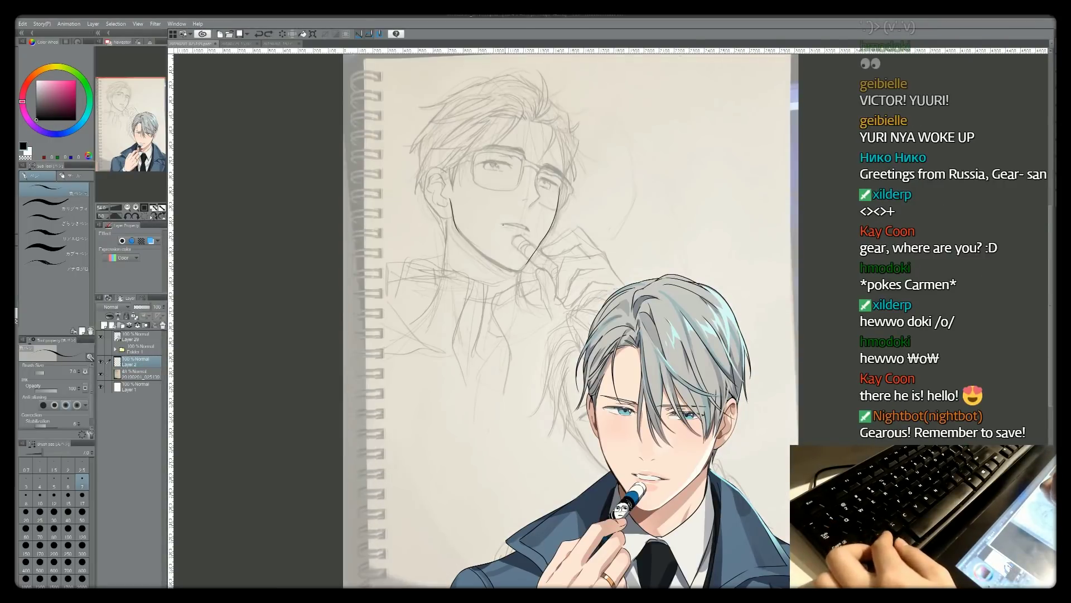
key(ctrl+alt+0)
drag(531, 208, 563, 218)
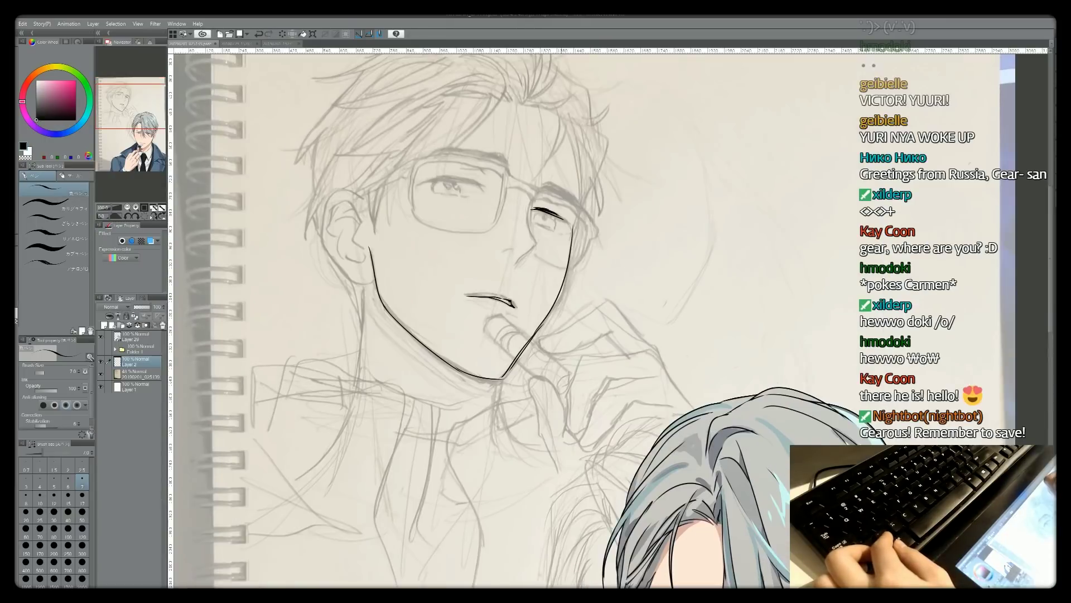
Ink the strands along the front hairline, the details of the right-hand eye and its brow, and the left-hand upper eyelid.
drag(505, 89, 404, 142)
drag(435, 105, 324, 158)
mouse_move(408, 153)
mouse_down()
mouse_move(342, 185)
mouse_move(373, 226)
mouse_up()
mouse_move(524, 77)
mouse_down()
mouse_move(466, 136)
mouse_move(532, 111)
mouse_up()
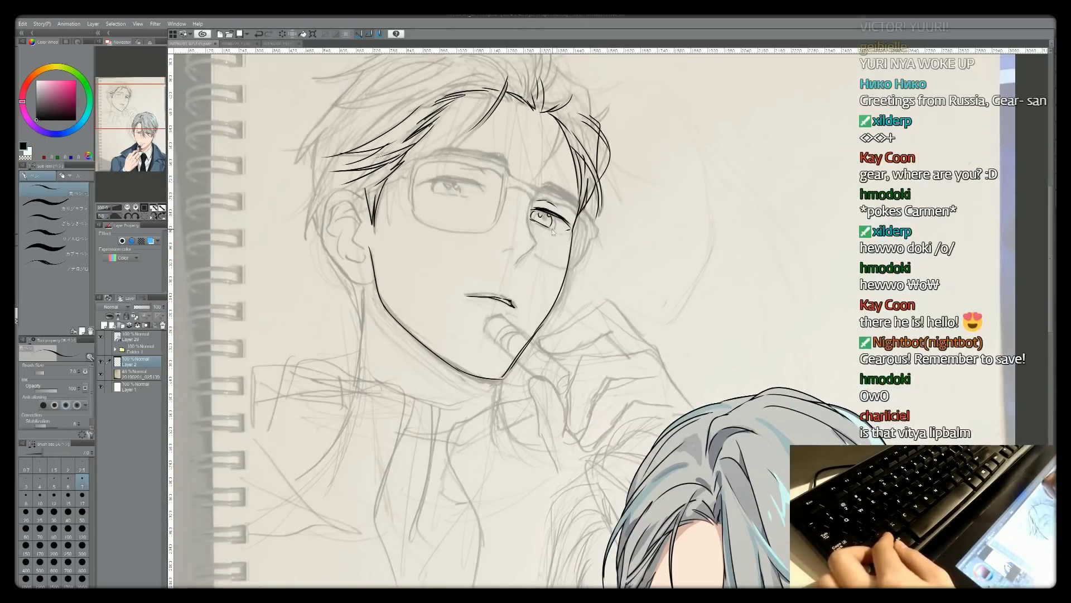
drag(544, 185, 577, 202)
drag(433, 176, 483, 185)
Ink the neck, hood, shoulder and front opening of the jacket with long flowing lines.
drag(332, 390, 455, 586)
drag(195, 480, 399, 572)
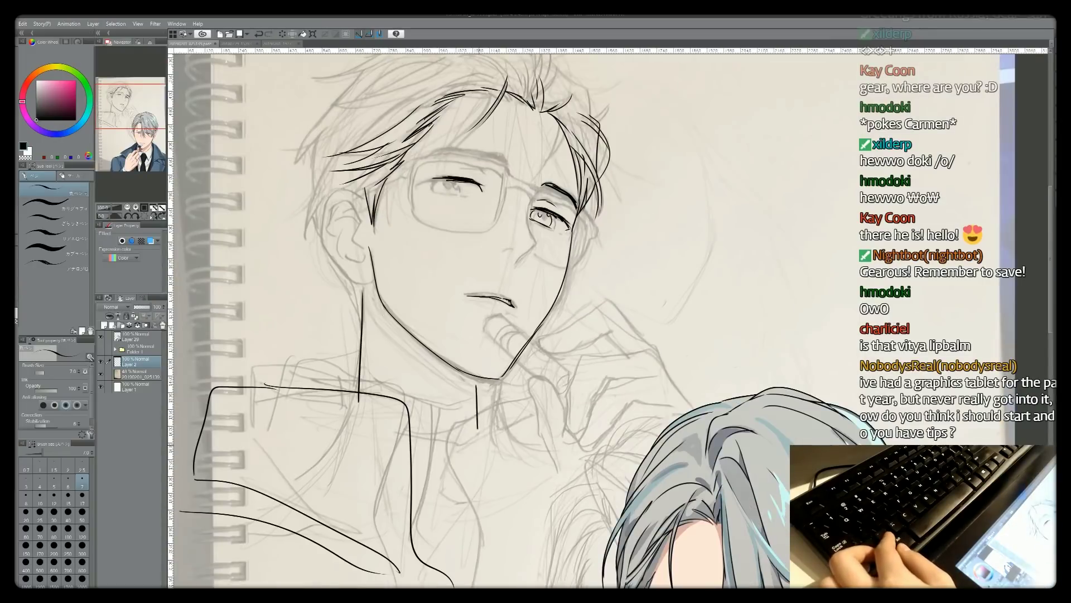
drag(498, 380, 516, 470)
mouse_move(360, 326)
mouse_down()
mouse_move(208, 405)
mouse_move(393, 411)
mouse_up()
drag(335, 393, 469, 587)
Erase the overlapping collar lines and ink the left-hand eye's iris, its thick black eyebrow and the nose.
key(e)
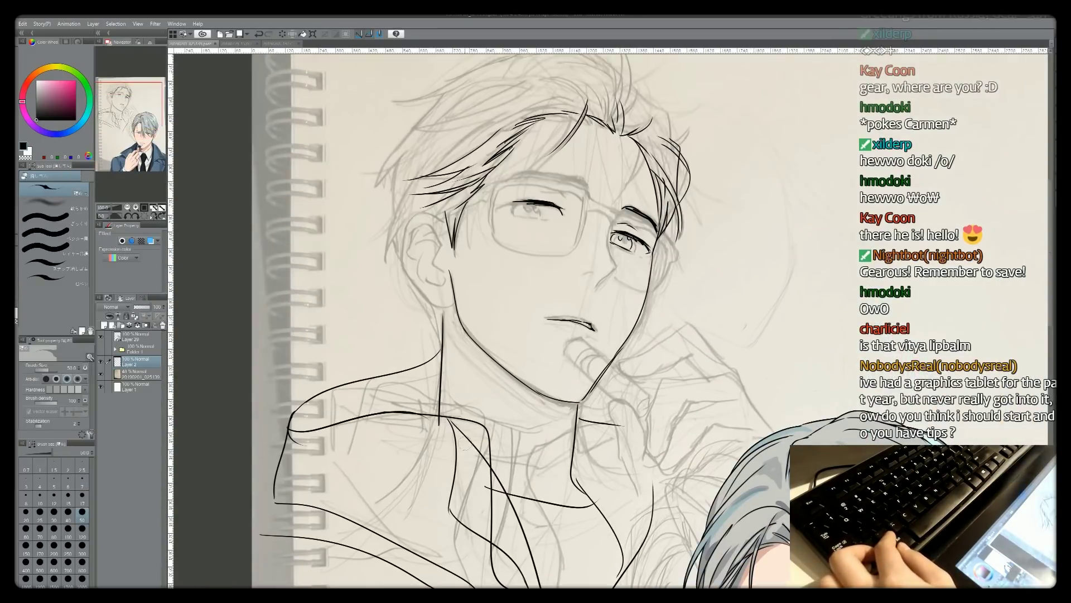
key(p)
scroll(558, 312, up, 3)
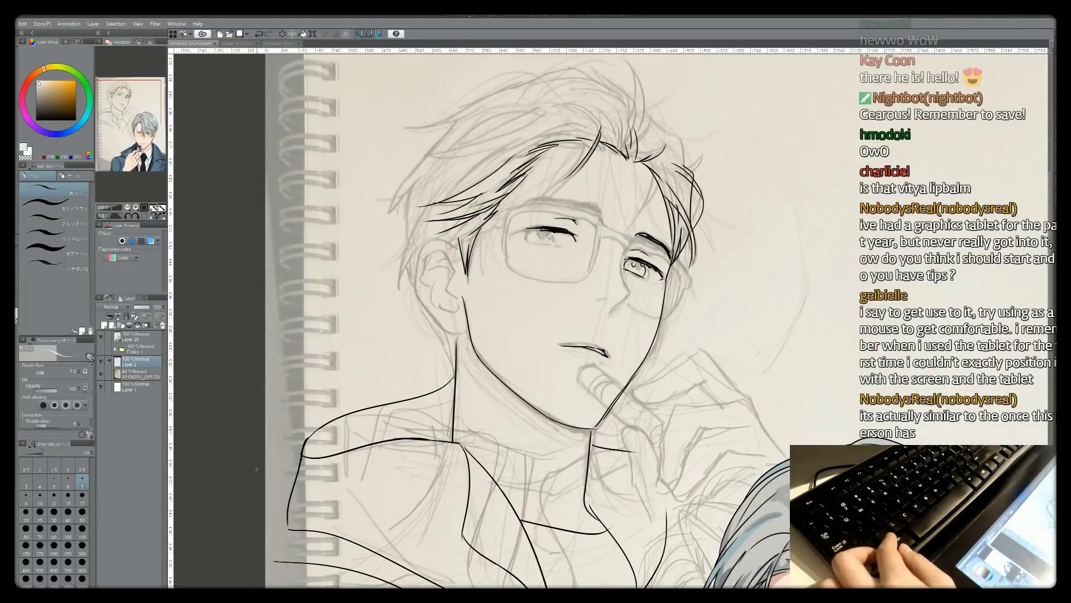
drag(541, 228, 513, 235)
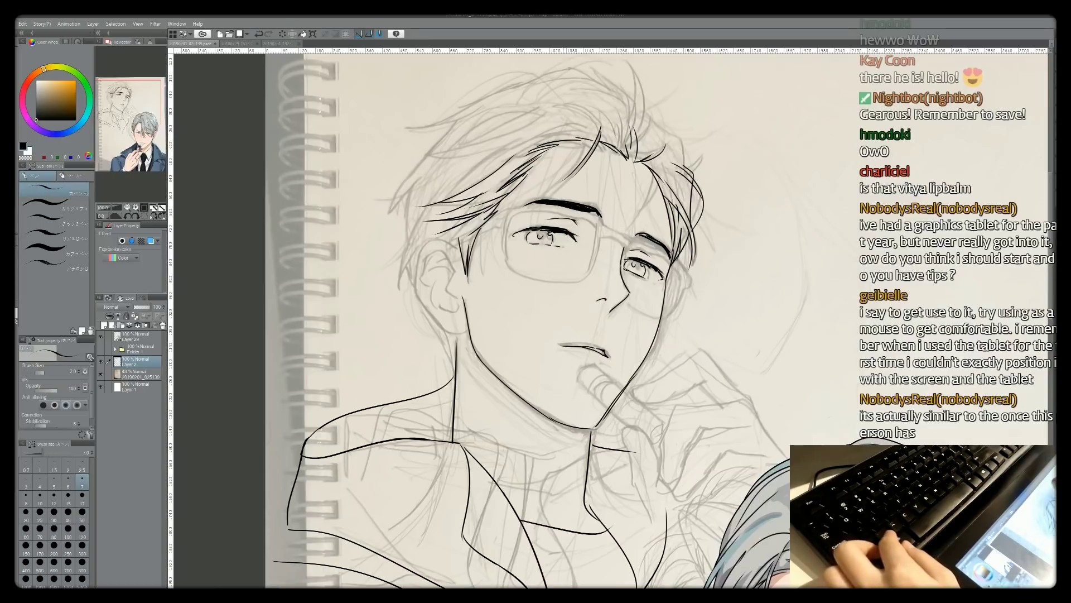
Ink the swept-back hair on the crown, side and nape, together with the ear.
drag(656, 162, 628, 226)
drag(633, 57, 631, 139)
drag(591, 60, 628, 142)
drag(586, 71, 397, 129)
drag(455, 120, 378, 268)
drag(608, 99, 446, 142)
drag(522, 141, 459, 179)
drag(575, 89, 488, 107)
drag(441, 305, 421, 363)
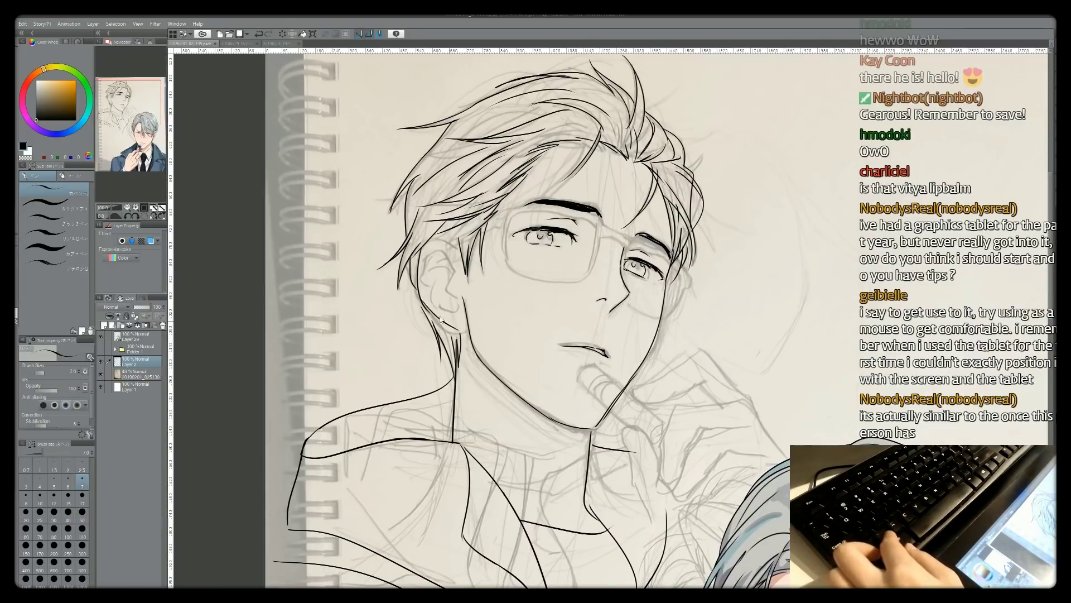
key(ctrl+minus)
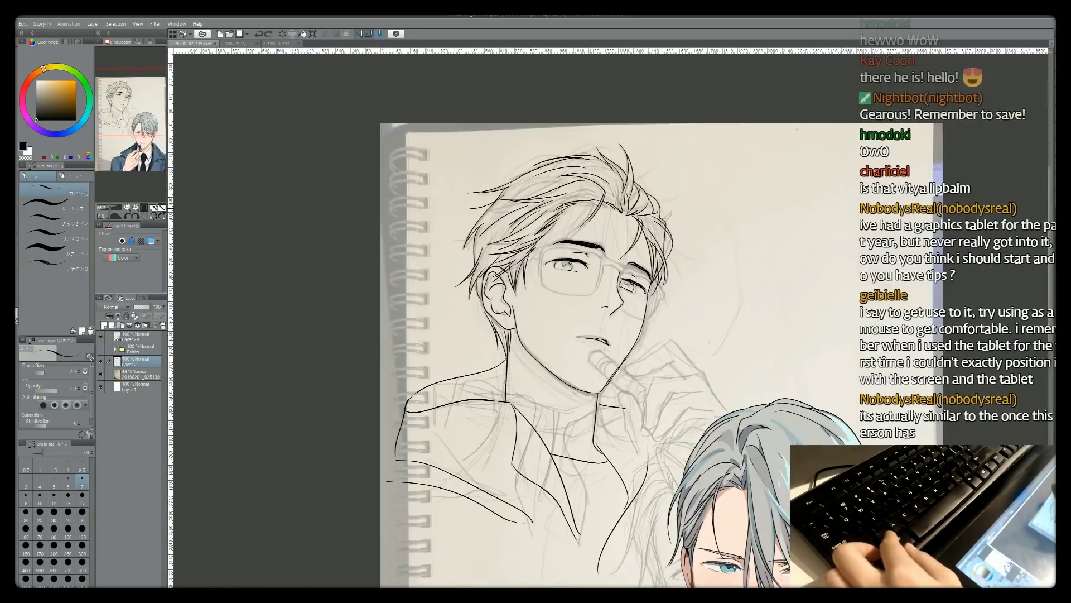
drag(661, 373, 633, 396)
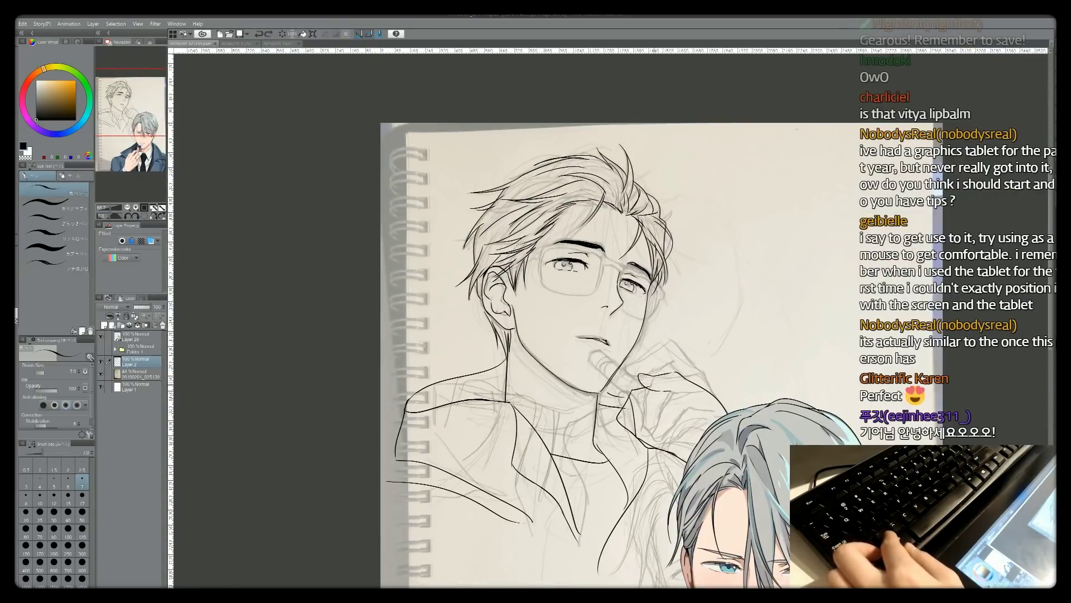
key(ctrl+c)
key(ctrl+v)
key(k)
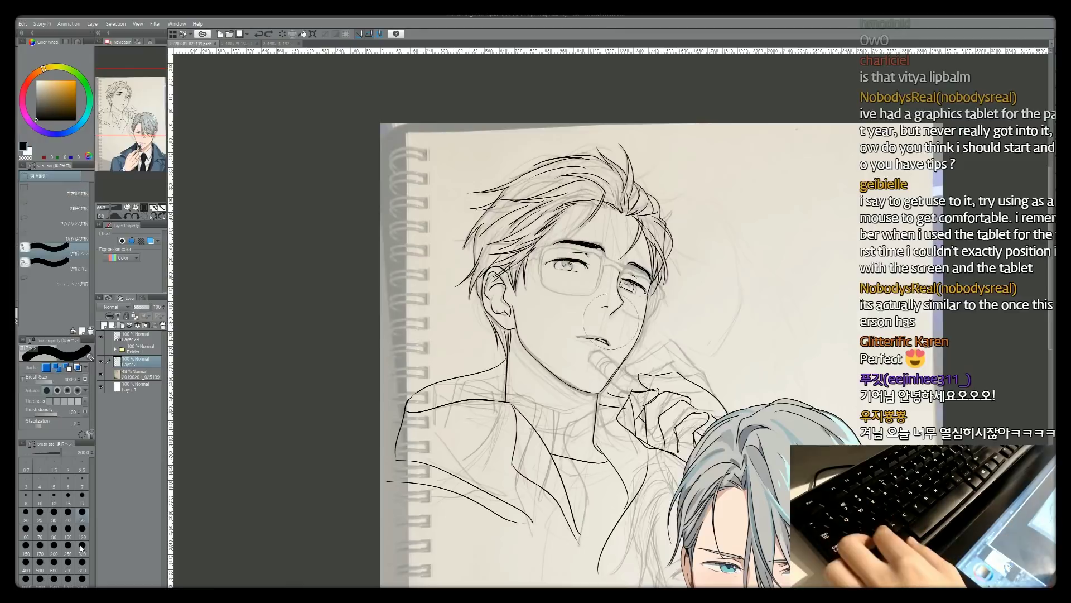
drag(702, 430, 623, 355)
key(p)
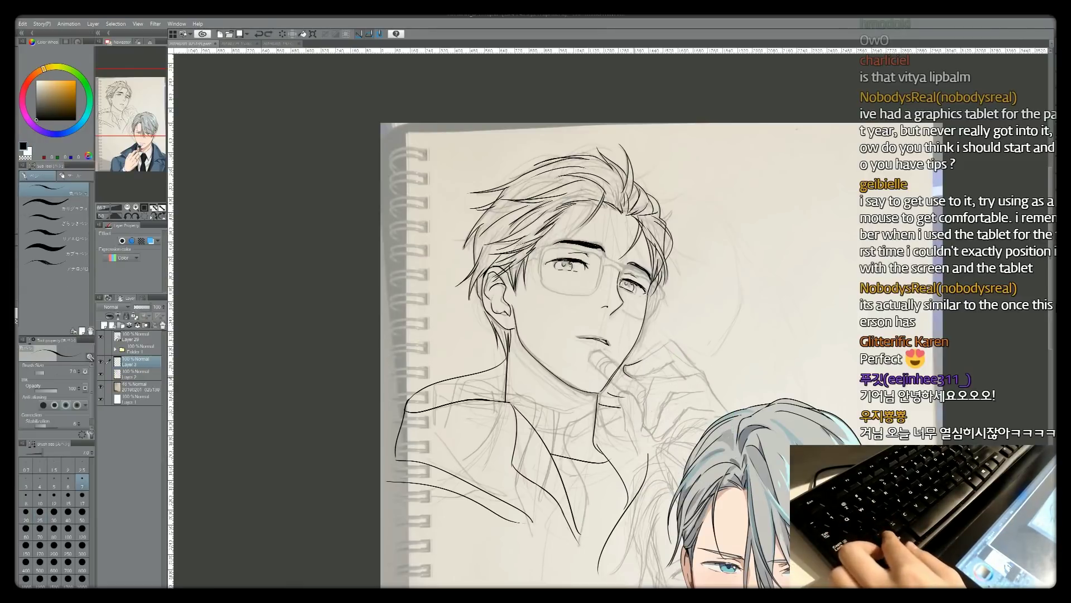
Ink the hand holding the lip balm tube on its own layer, clean up overlaps, and add the jacket's sleeve lines.
key(ctrl+z)
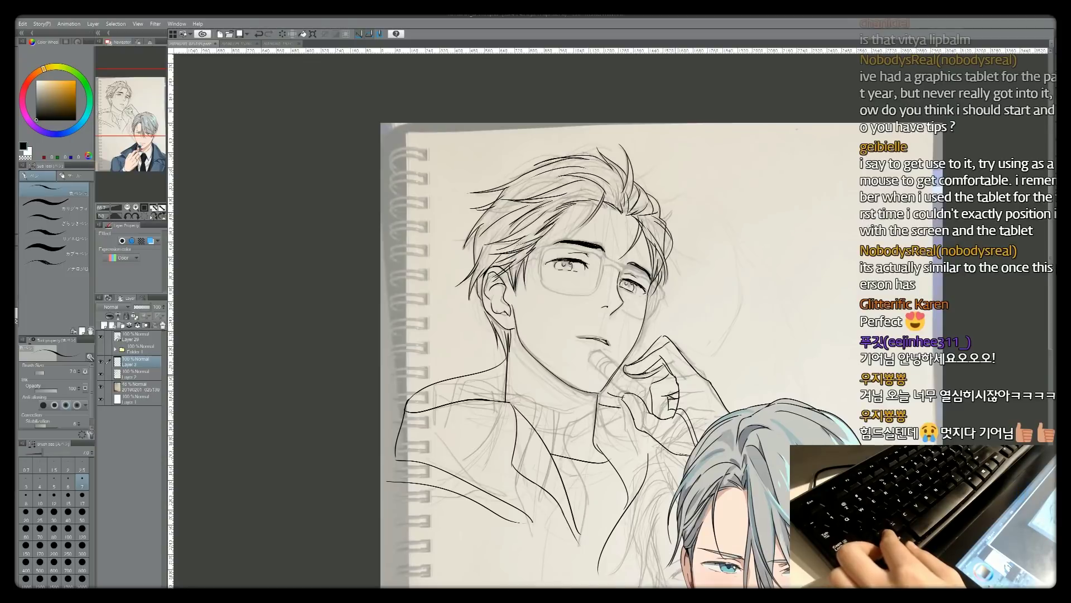
key(e)
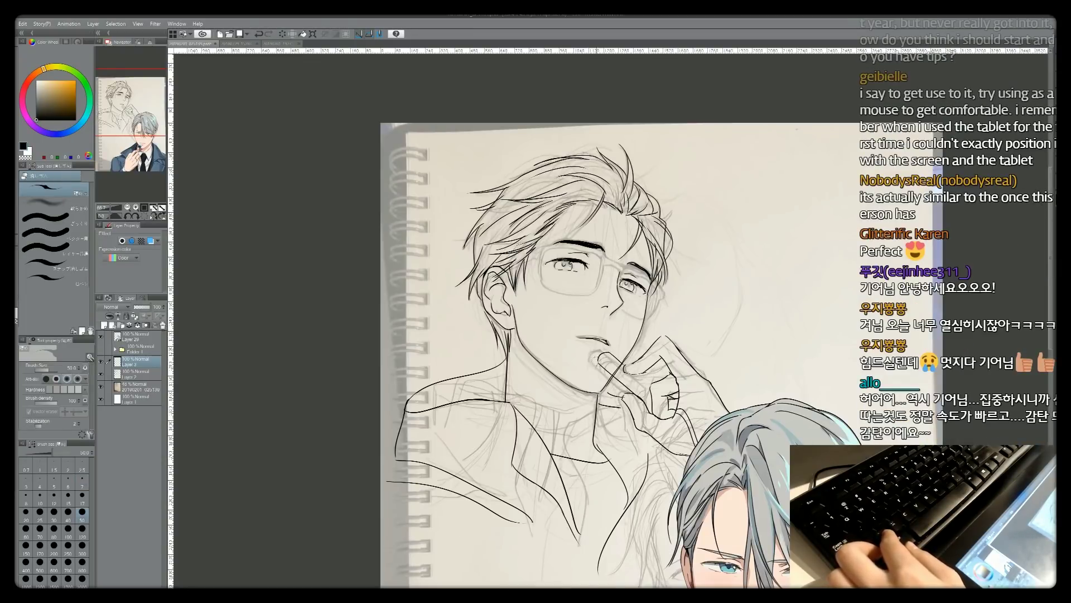
key(p)
key(e)
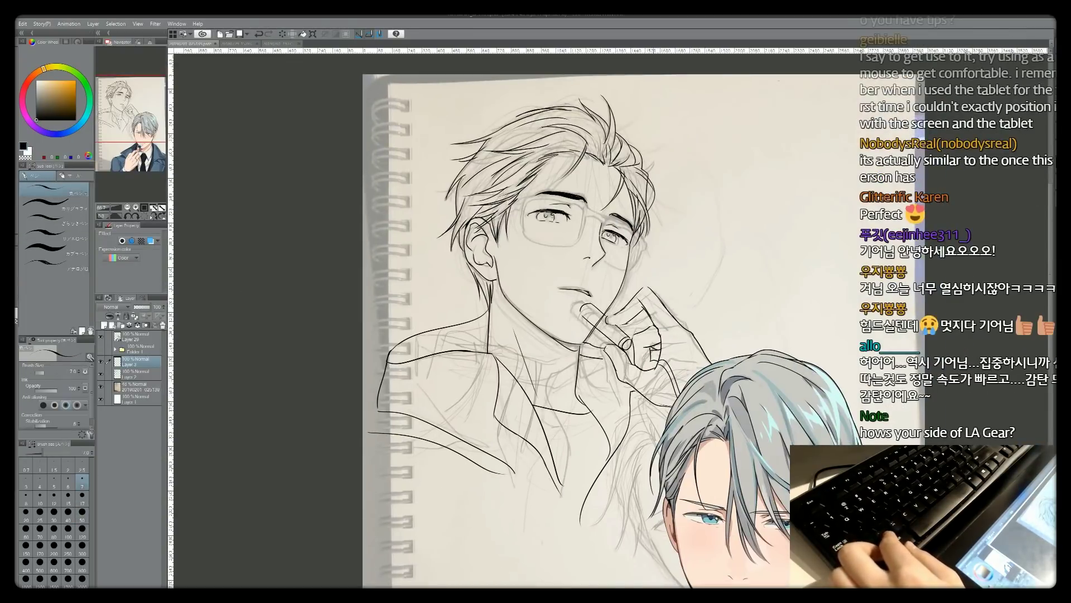
click(82, 512)
key(p)
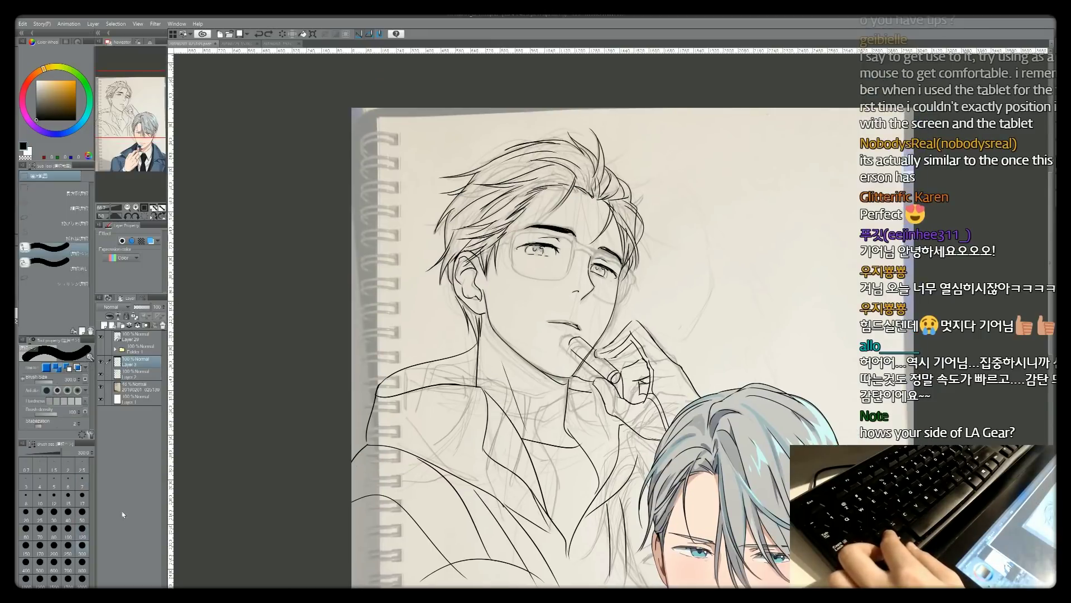
Ink the rectangular glasses, including the lens outlines, nose bridge and temples.
key(ctrl+plus)
key(ctrl+plus)
mouse_move(453, 196)
mouse_down()
mouse_move(552, 190)
mouse_move(641, 239)
mouse_move(630, 297)
mouse_up()
drag(725, 295, 633, 356)
drag(639, 249, 720, 287)
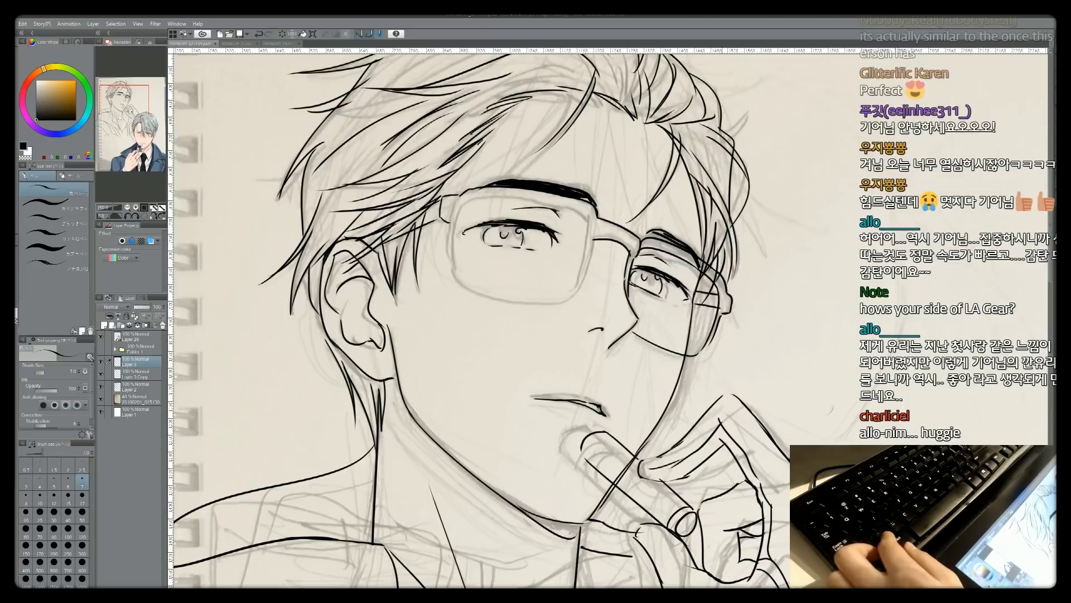
drag(455, 206, 455, 271)
key(ctrl+minus)
key(ctrl+minus)
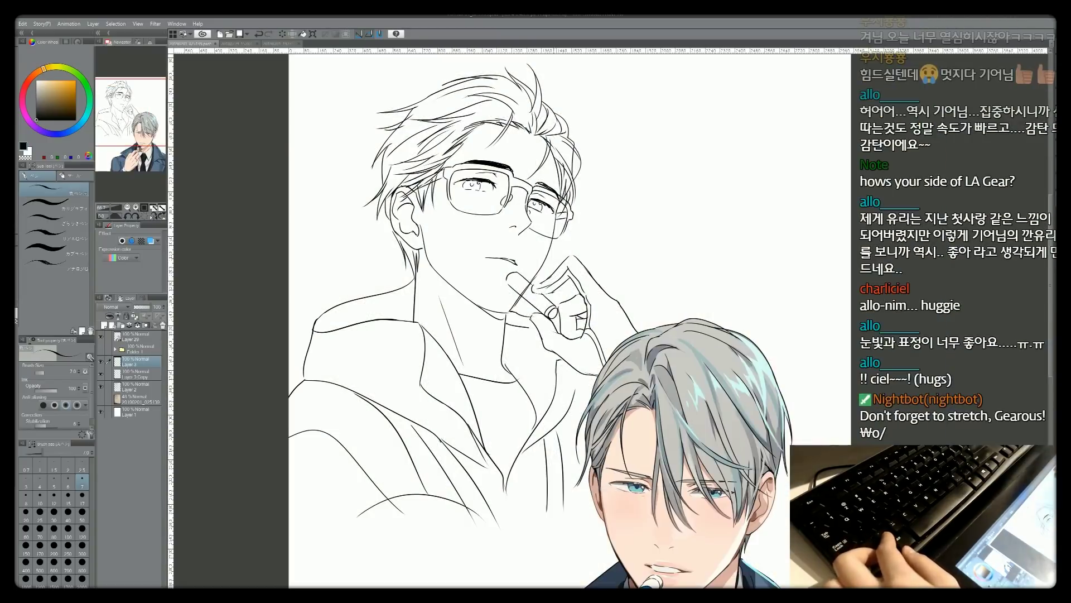
Transform the copied lip balm line art, and fill the gloved hand with dark gray on a new layer.
click(137, 373)
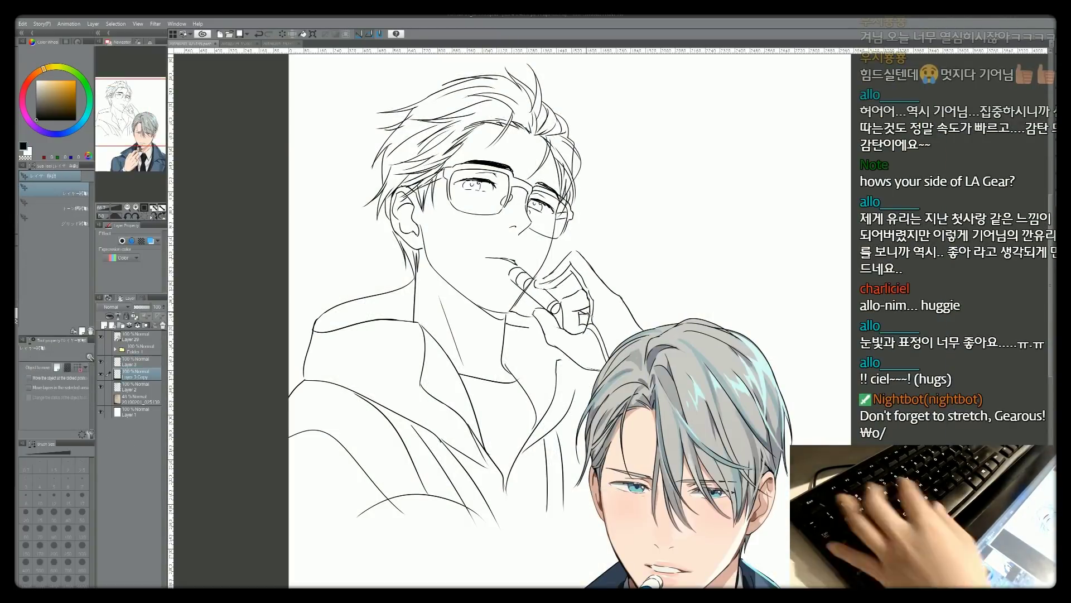
key(ctrl+t)
key(Return)
key(ctrl+shift+n)
key(p)
mouse_move(574, 251)
mouse_down()
mouse_move(603, 329)
mouse_move(535, 335)
mouse_move(586, 374)
mouse_move(530, 287)
mouse_move(561, 332)
mouse_up()
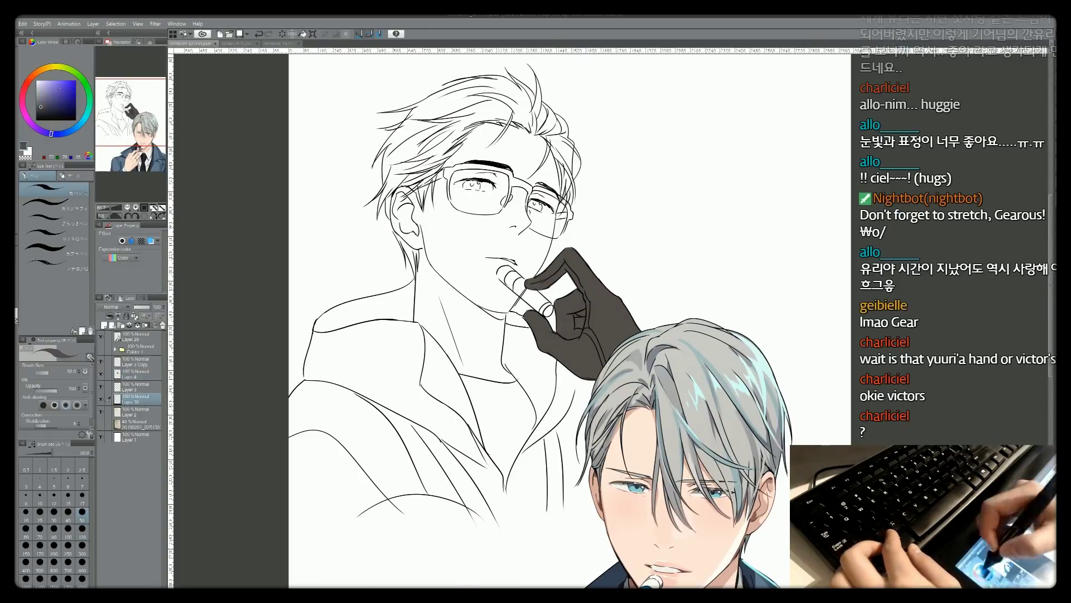
Color the lip balm tube off-white and paint its blue and black bands on separate new layers.
key(ctrl+shift+n)
drag(505, 273, 544, 307)
scroll(524, 290, up, 2)
key(ctrl+shift+n)
click(37, 81)
drag(503, 334, 438, 290)
mouse_move(385, 279)
mouse_down()
mouse_move(413, 295)
mouse_move(419, 323)
mouse_up()
Draw a tiny black-line portrait inside the white circle on the tube's label using a fine pen.
key(ctrl+shift+n)
key(x)
click(79, 476)
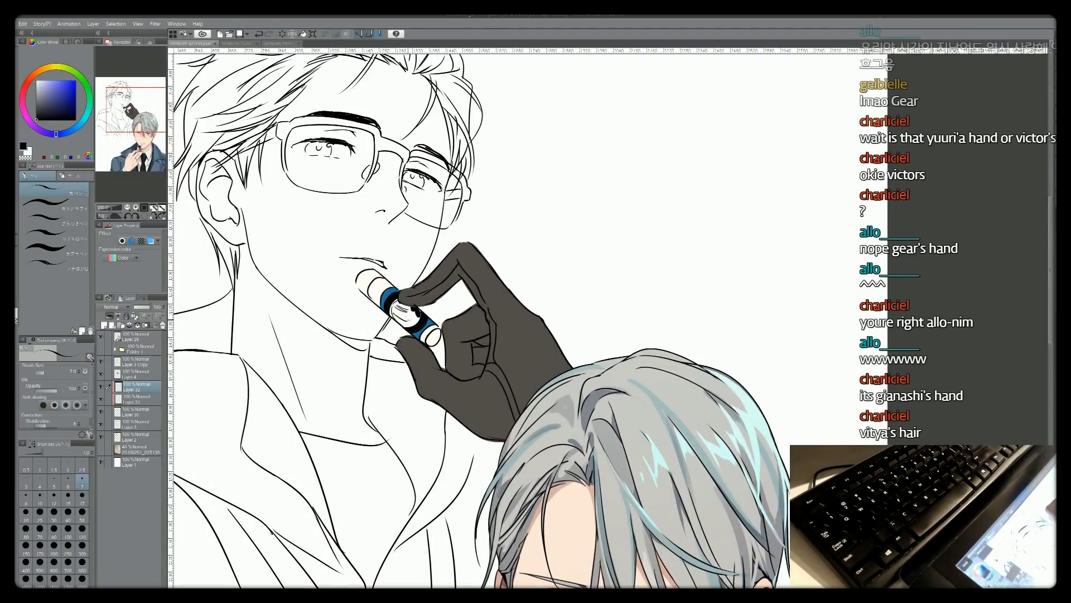
scroll(399, 314, up, 5)
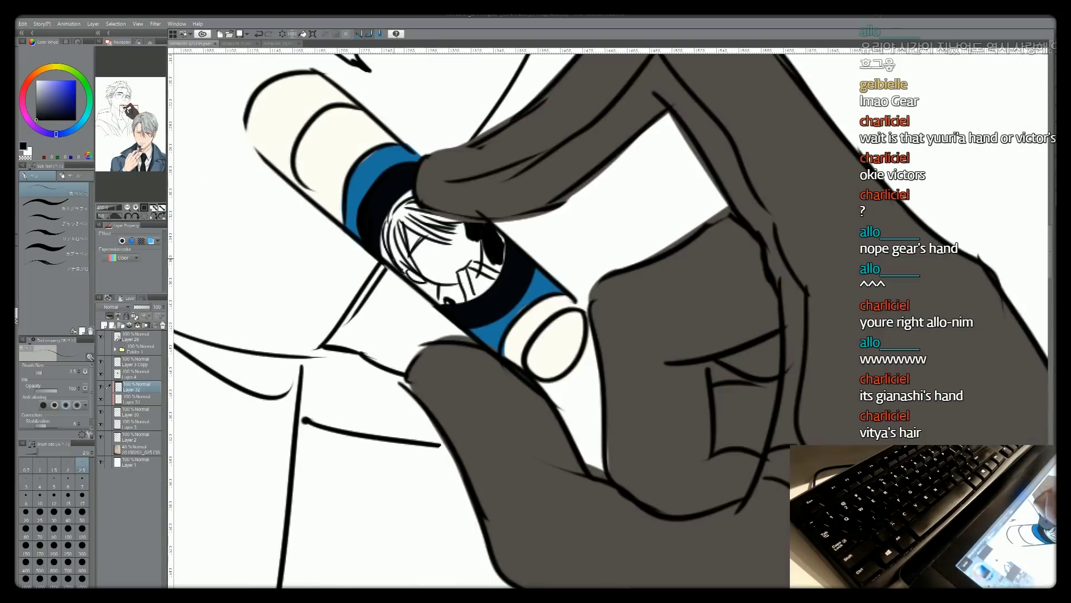
drag(419, 255, 434, 245)
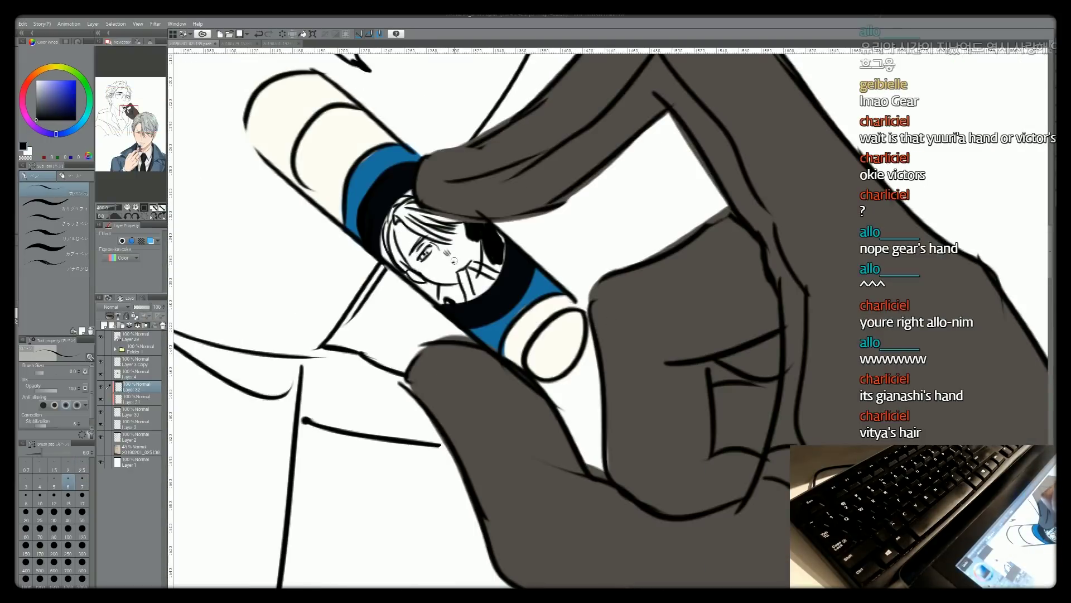
Clean up the tube's edges and repaint the label's black area and lower band with the blue sampled from the tube.
scroll(449, 230, down, 8)
key(e)
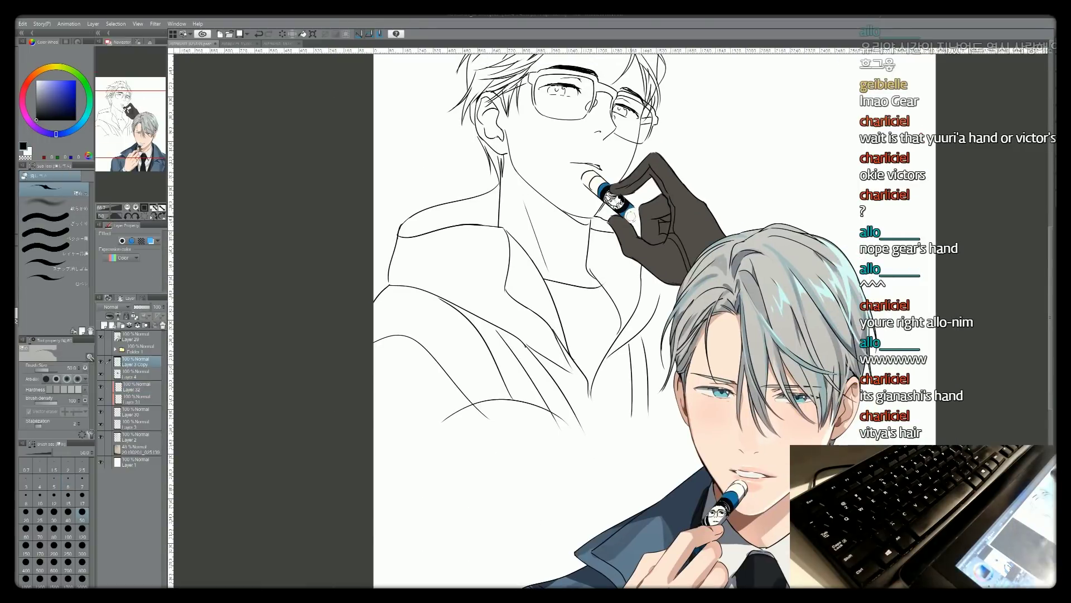
key(p)
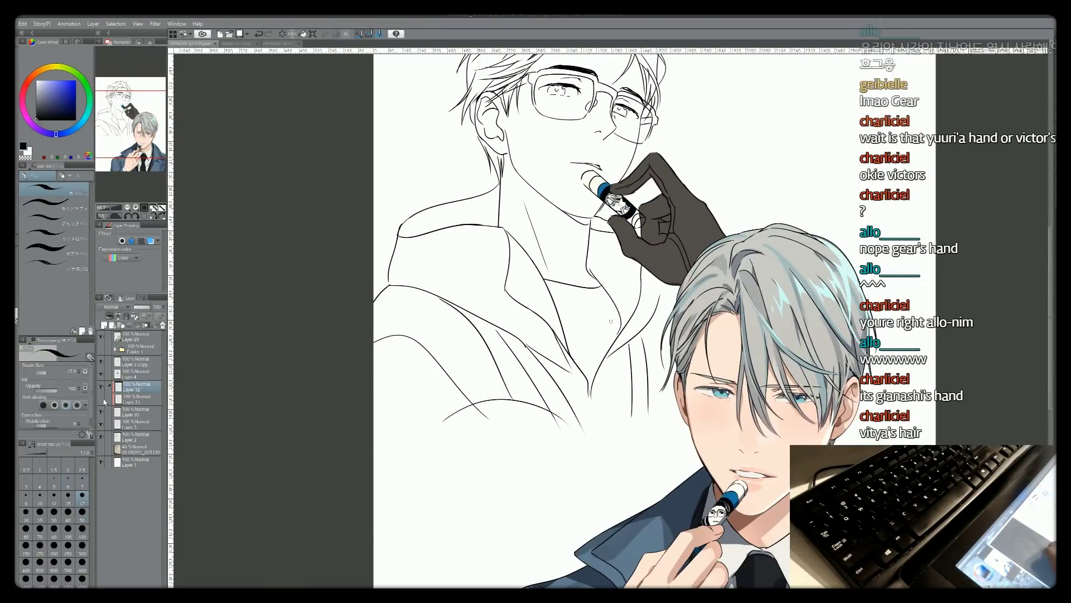
click(137, 412)
click(82, 511)
alt+click(605, 193)
key(e)
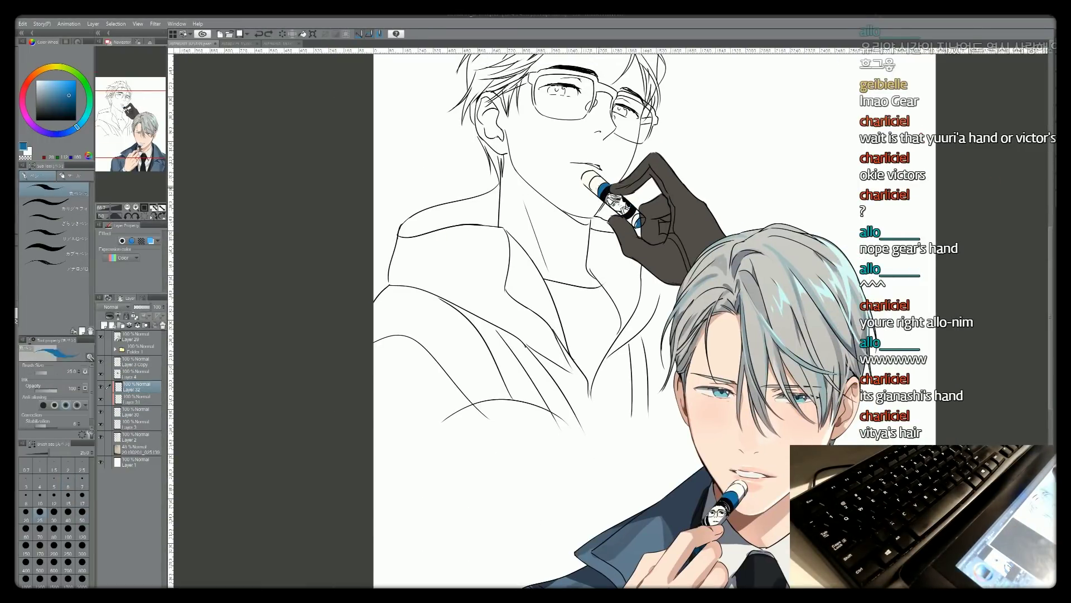
click(136, 362)
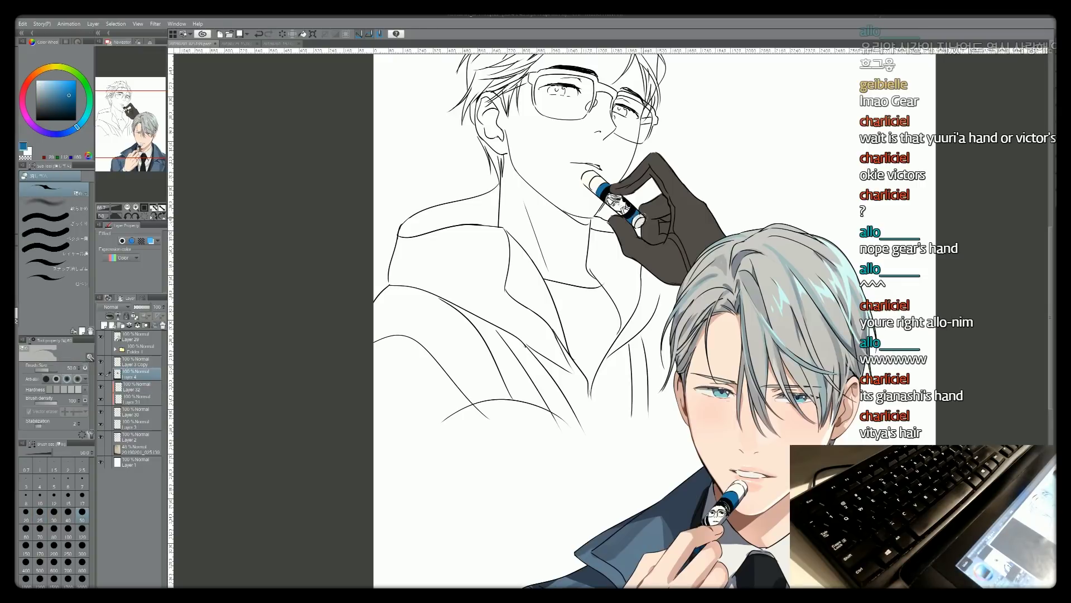
Paint the upper frame, bridge and temples of the glasses dark blue on a new layer.
click(137, 424)
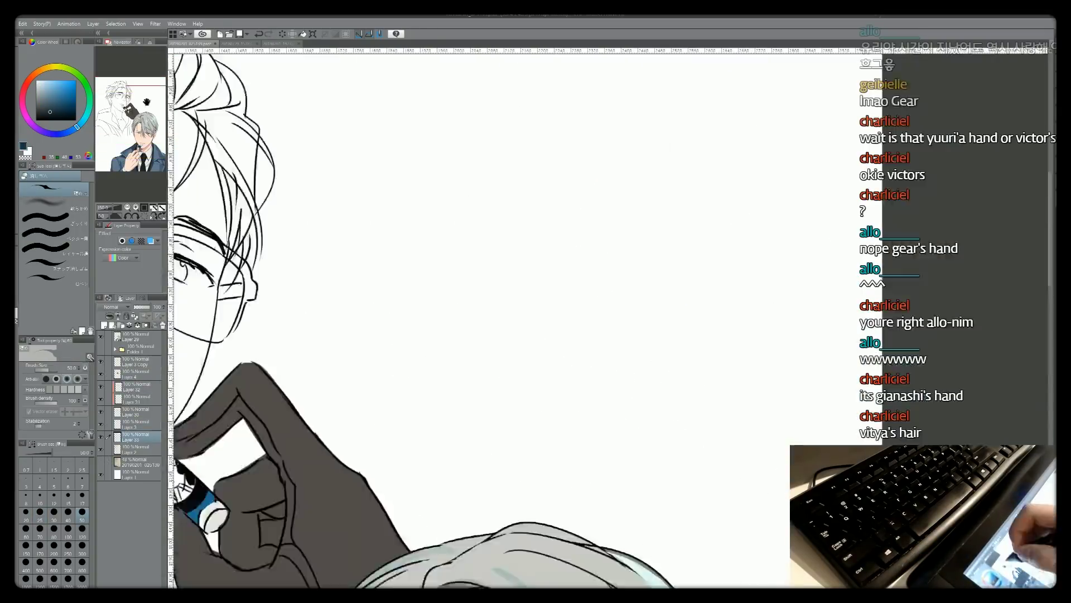
drag(251, 267, 340, 228)
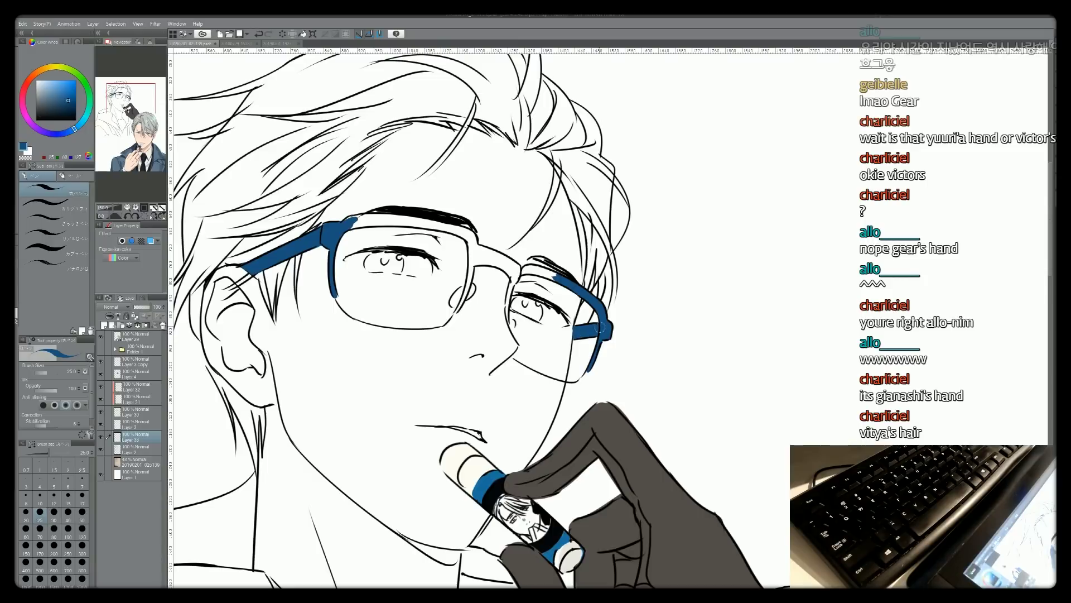
key(g)
click(424, 219)
key(p)
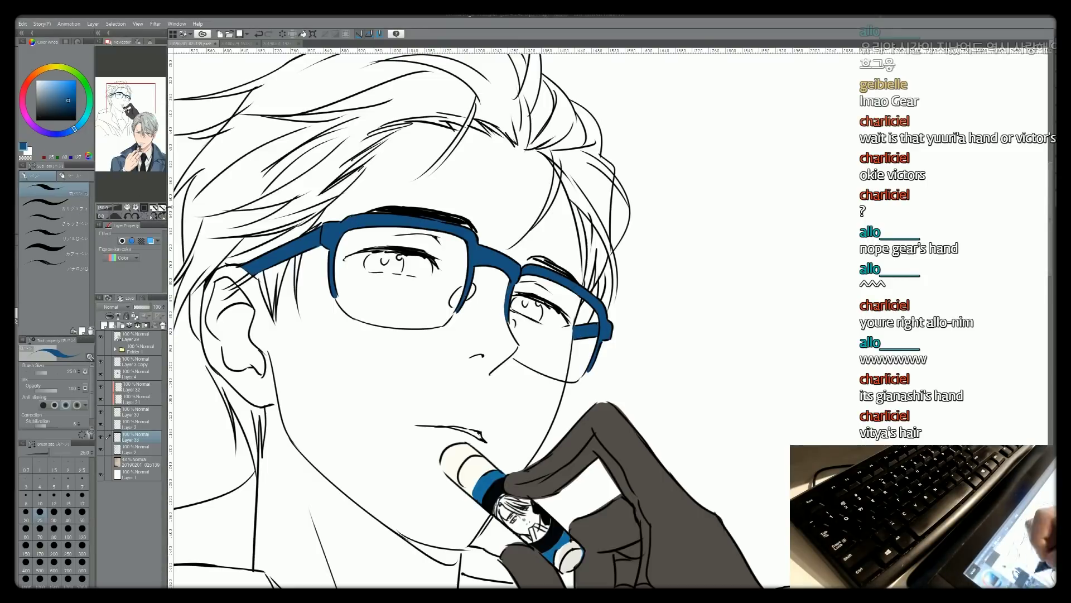
key(ctrl+minus)
Fill all sections of the upper man's hair with dark charcoal on a new layer.
key(ctrl+shift+n)
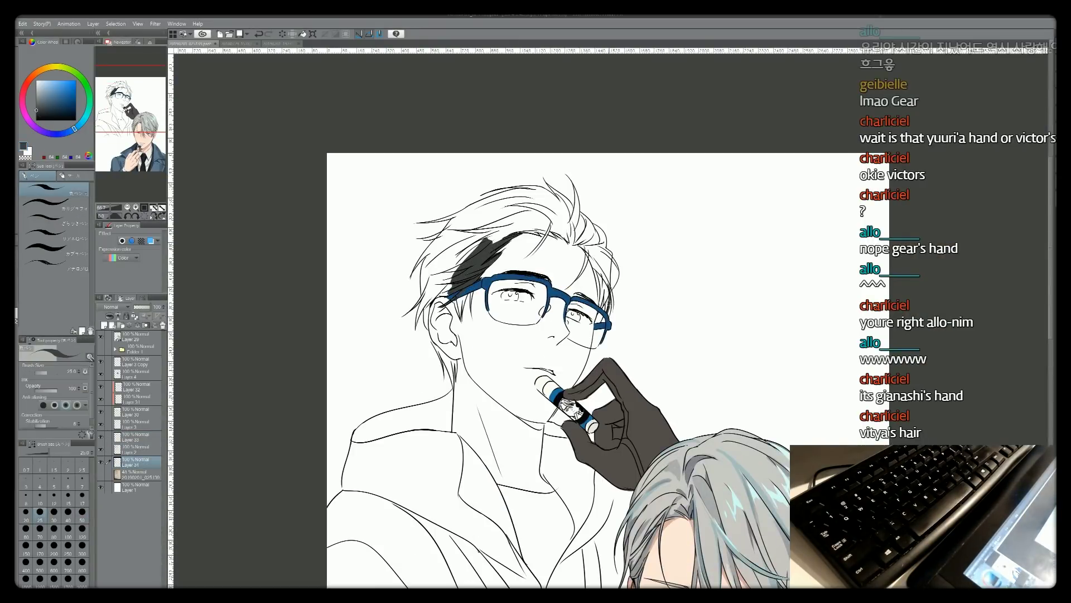
key(g)
click(503, 223)
click(435, 301)
click(591, 245)
click(443, 365)
click(596, 262)
click(462, 305)
click(477, 229)
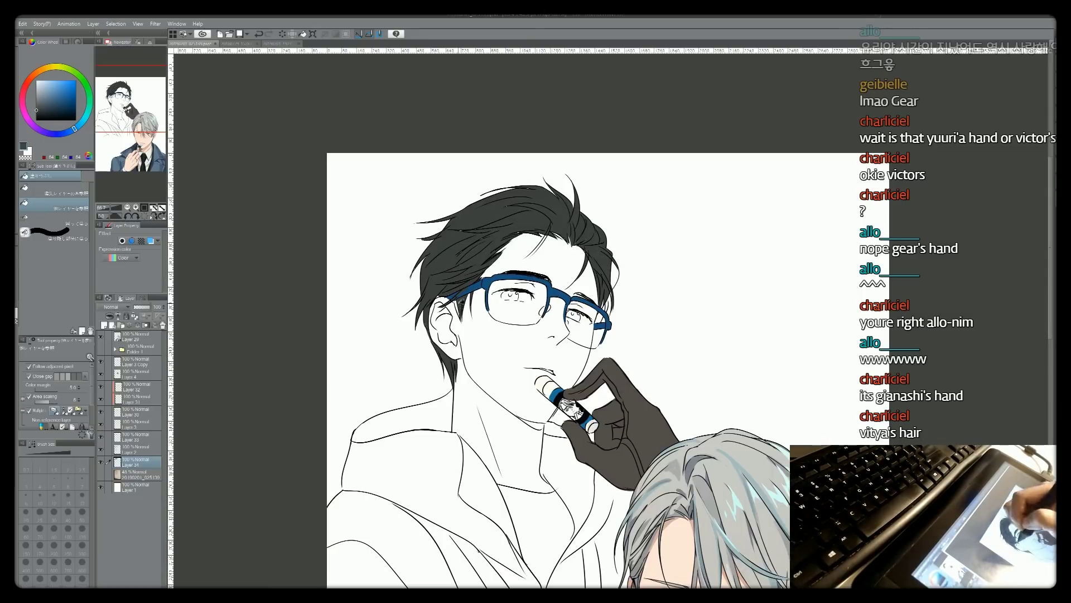
drag(475, 319, 500, 237)
key(p)
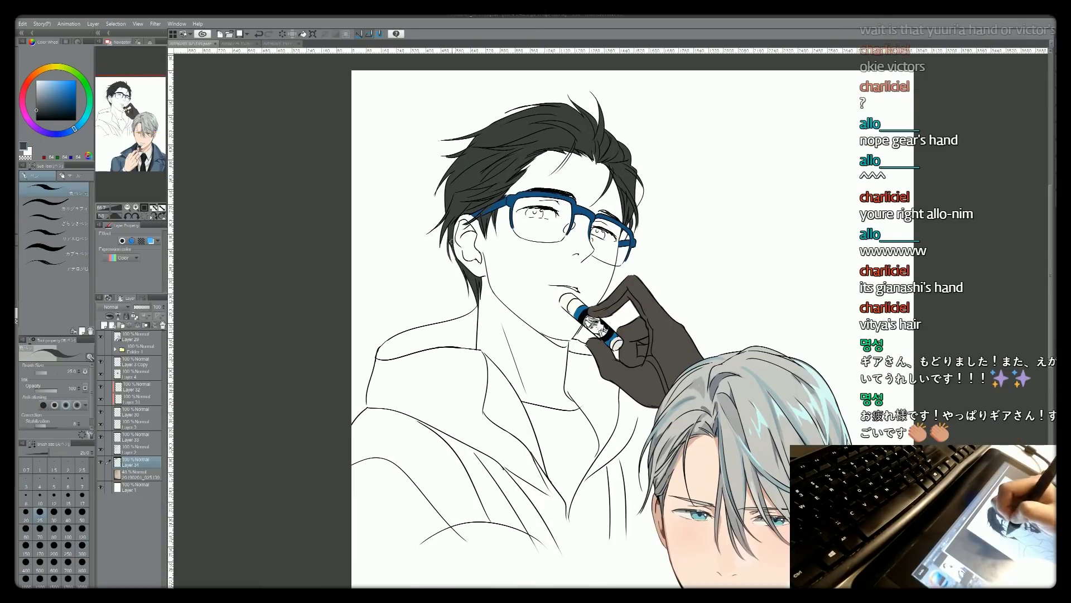
Close off the jacket's lower edge with a horizontal line on a new layer and fill the jacket dark charcoal.
key(ctrl+shift+n)
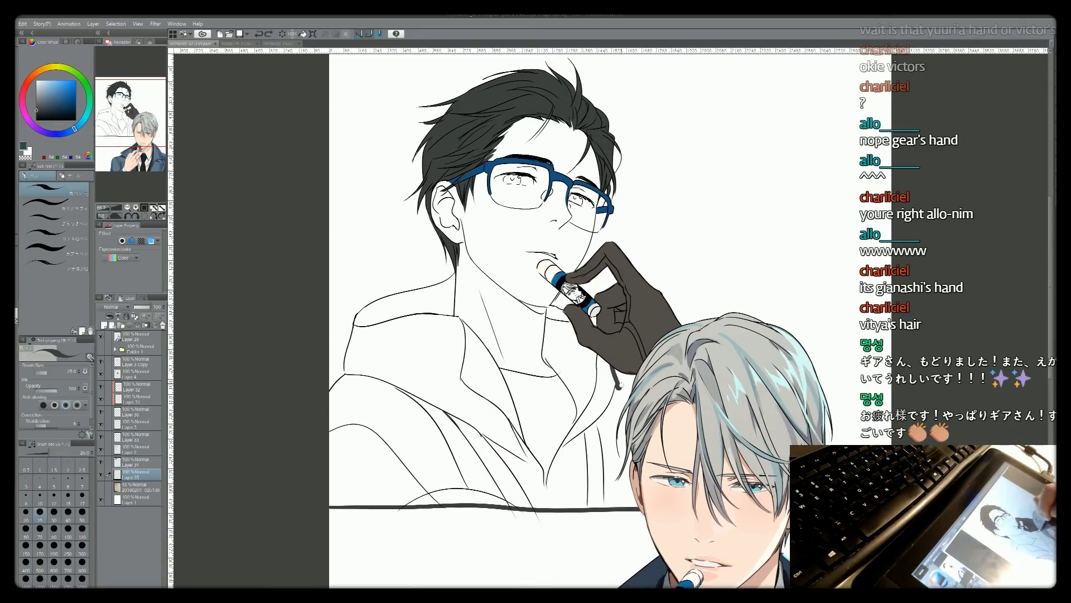
drag(329, 506, 641, 509)
click(401, 357)
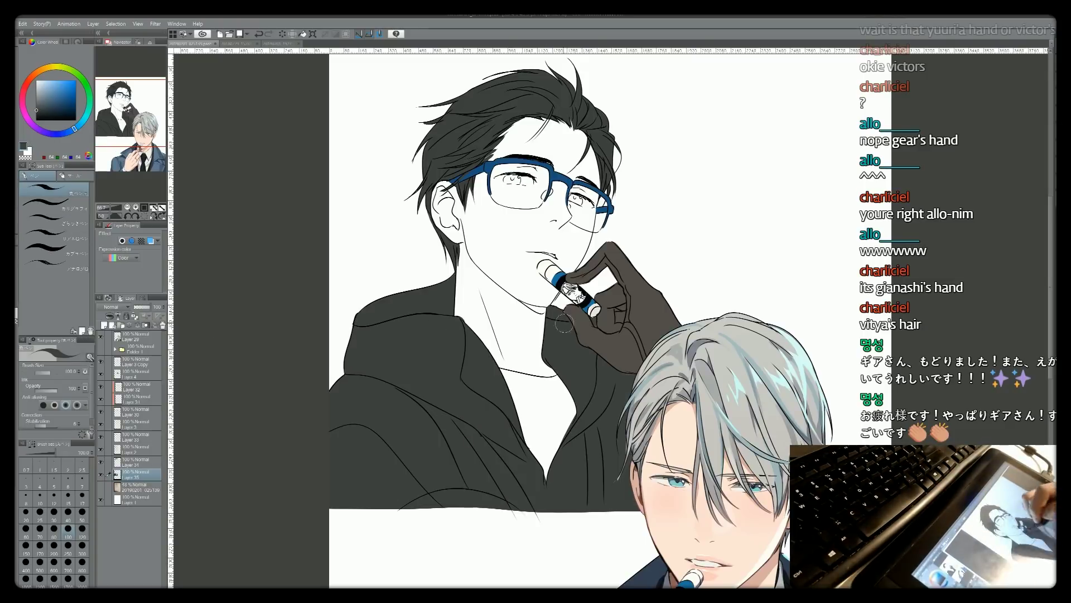
Fill the shirt and the jacket's sleeve band dark blue and add a matching blue stripe along the hood.
click(535, 391)
click(390, 430)
key(ctrl+shift+n)
key(p)
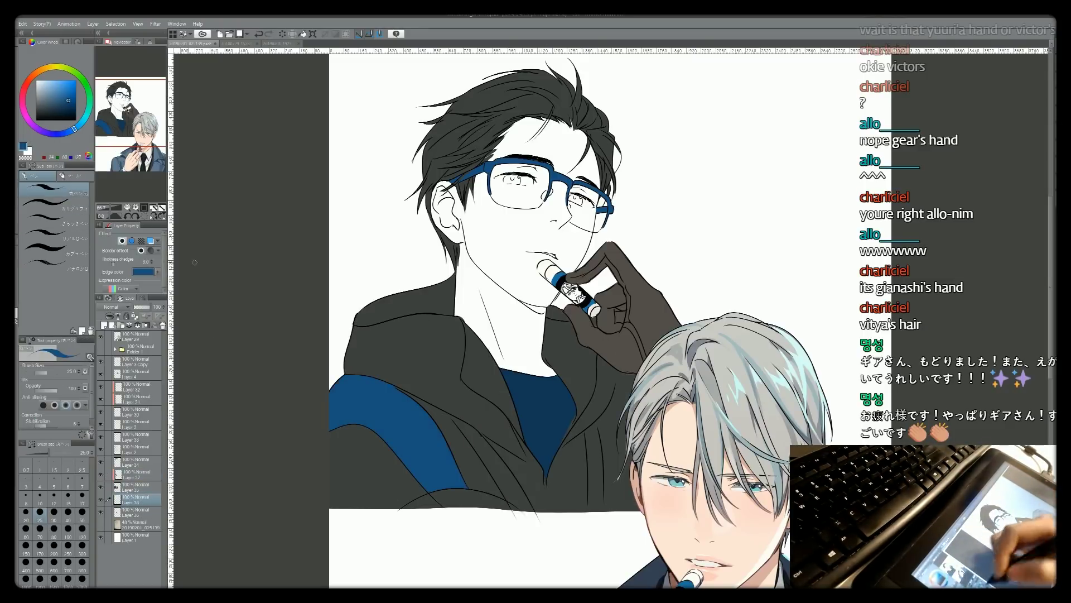
drag(354, 334, 427, 318)
Paint a pink diagonal stripe and a white vertical stripe on the front of the jacket, cleaned up to the lines.
click(24, 112)
drag(452, 410, 533, 510)
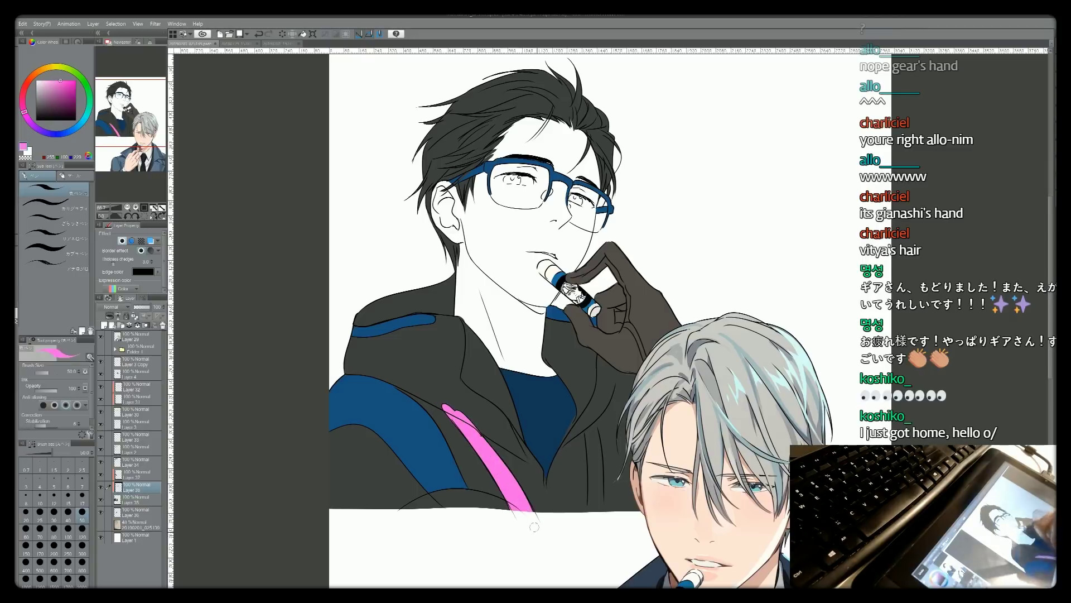
key(e)
drag(592, 413, 591, 511)
Paint dark blue piping along the jacket's open front edges and darken the jacket fabric to near black.
alt+click(394, 315)
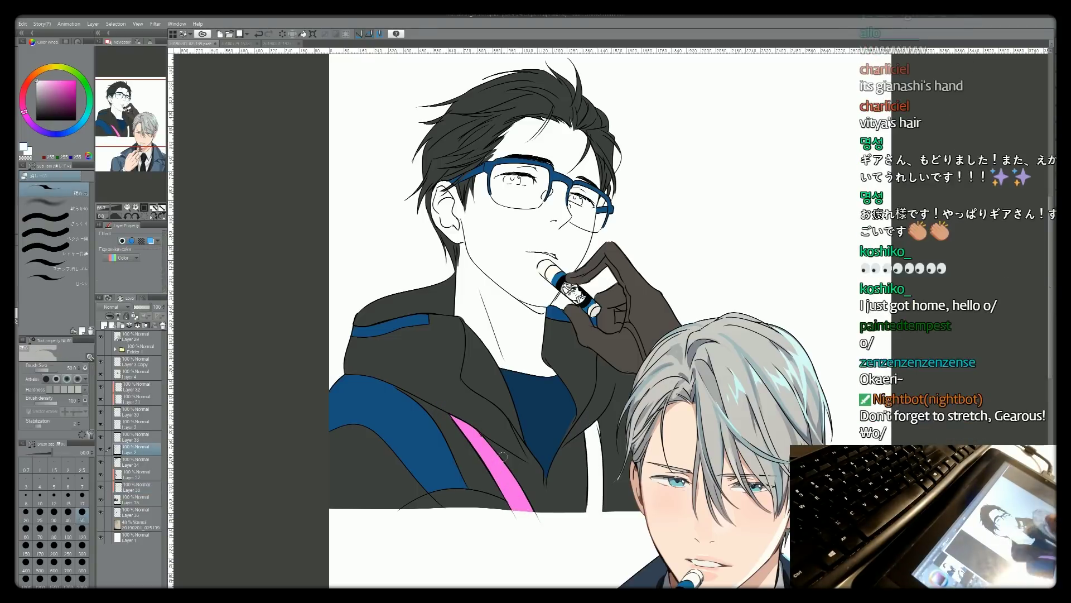
key(p)
drag(469, 385, 521, 433)
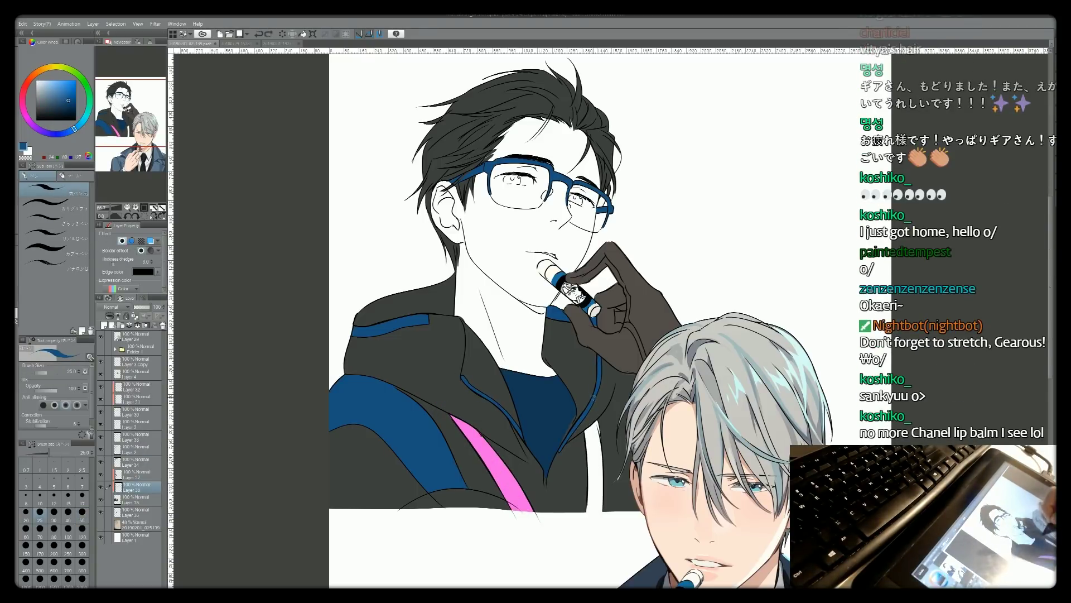
drag(391, 363, 474, 474)
Fill the upper man's face, ear and neck with light skin color and paint reddish-brown shadows on a new layer.
key(g)
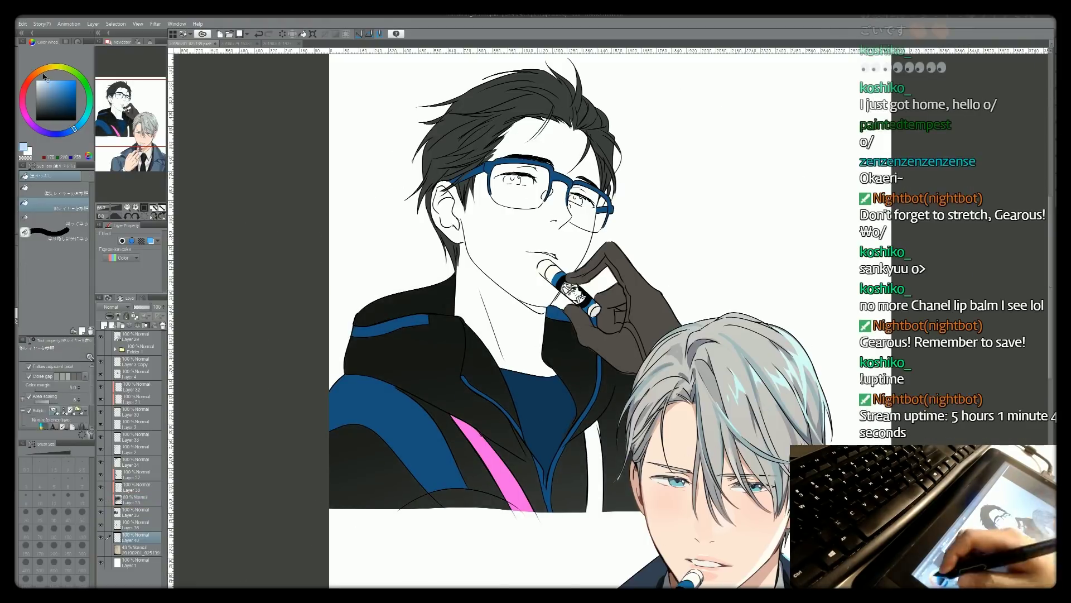
click(502, 251)
key(p)
key(ctrl+shift+n)
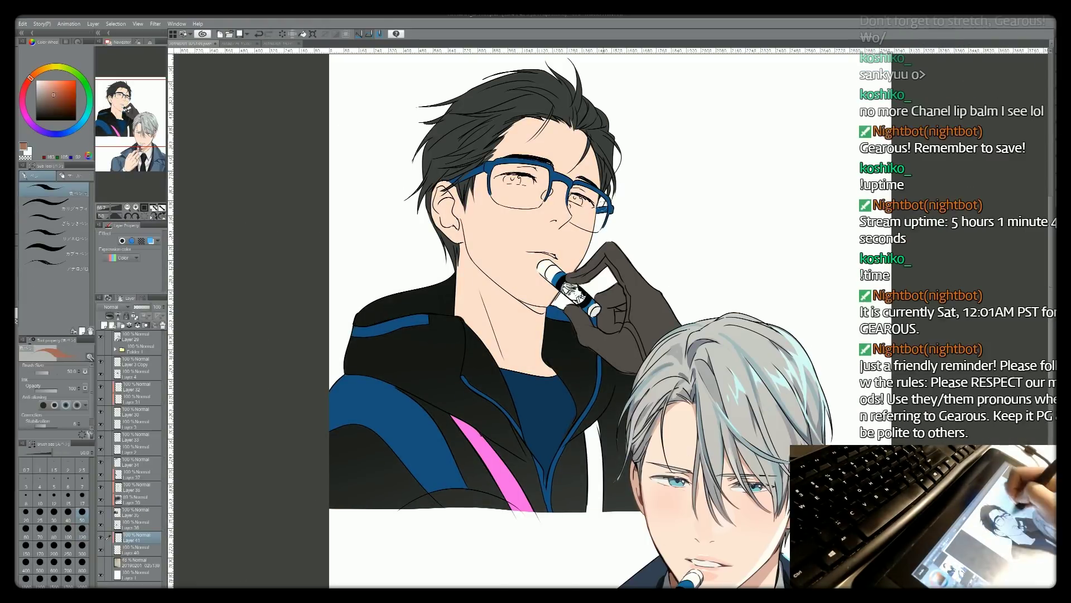
drag(501, 348, 510, 366)
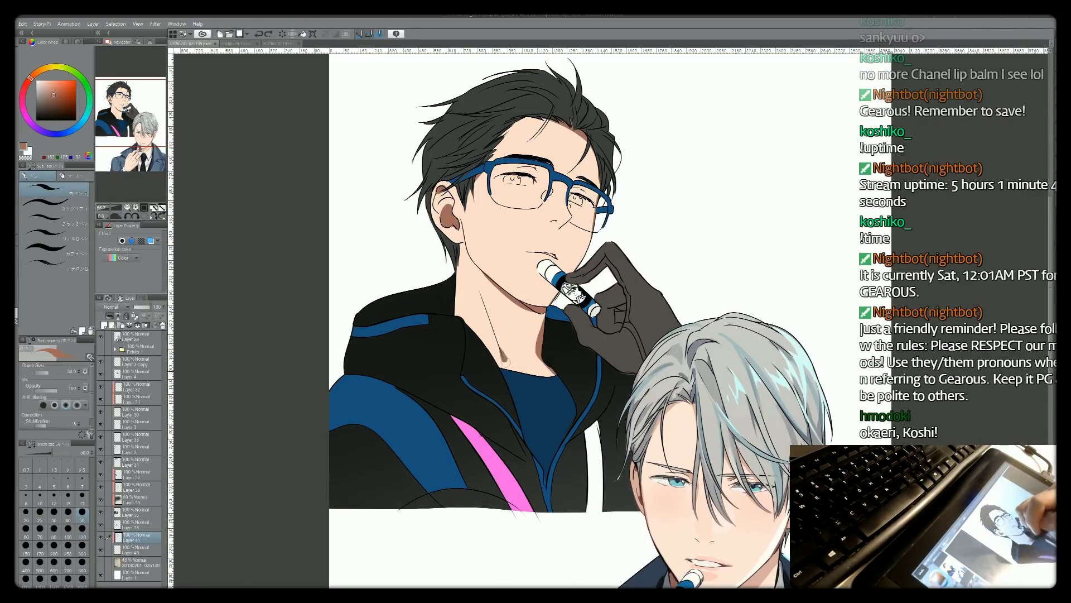
Paint fine reddish-brown shadows around the eyelids, nose, hairline and jaw with a smaller brush.
drag(502, 279, 660, 279)
click(82, 494)
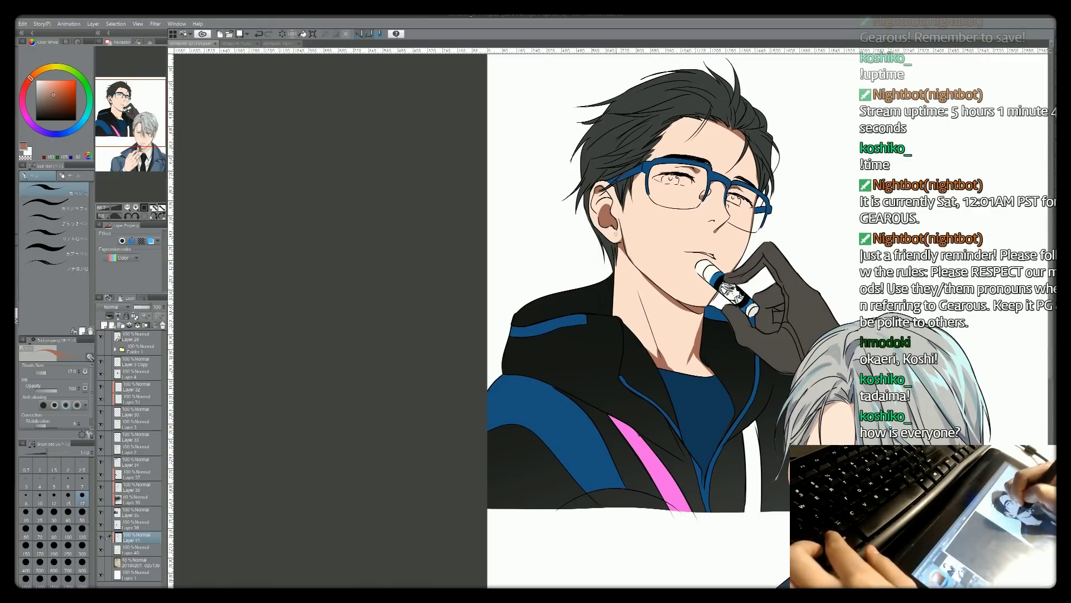
key(ctrl+plus)
key(ctrl+plus)
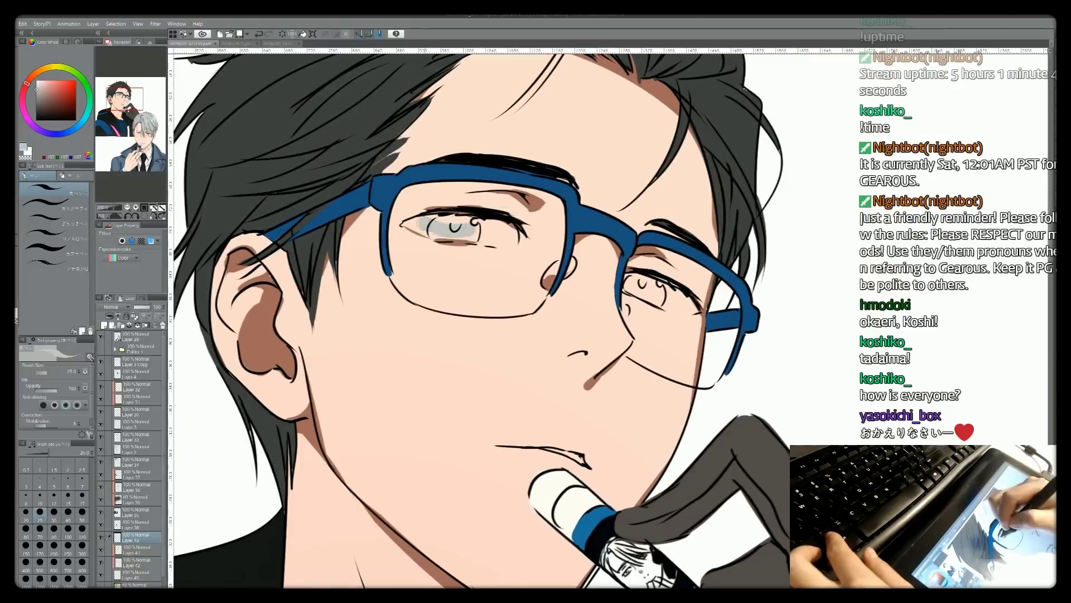
Paint the whites of both eyes behind the glasses light gray.
drag(413, 226, 513, 246)
drag(628, 279, 692, 307)
key(ctrl+0)
key(b)
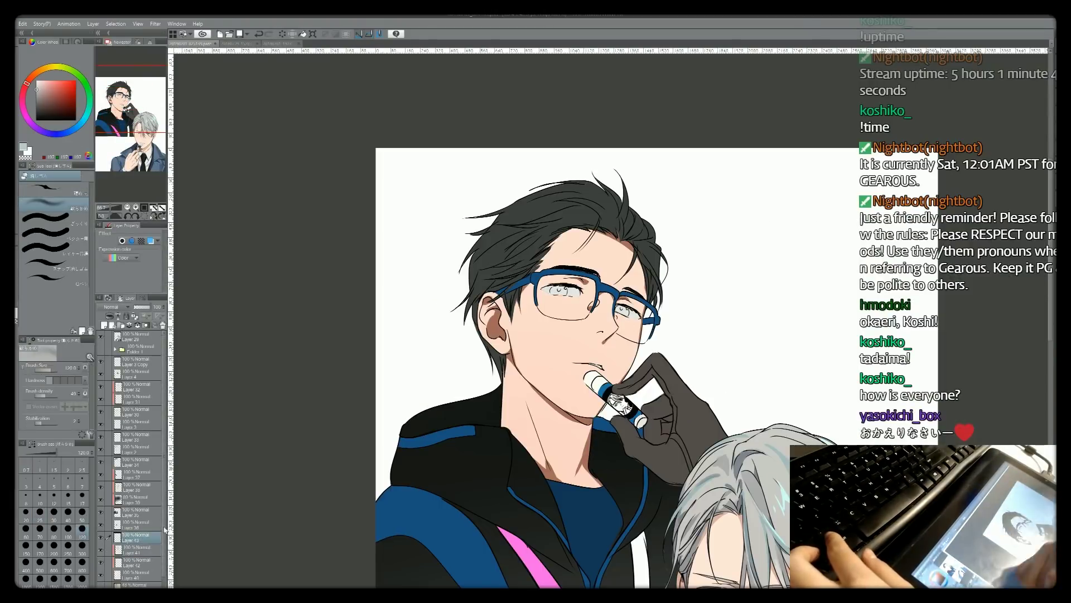
Paint both irises brown on a new layer.
key(p)
key(ctrl+shift+n)
key(ctrl+shift+n)
key(ctrl+plus)
key(ctrl+plus)
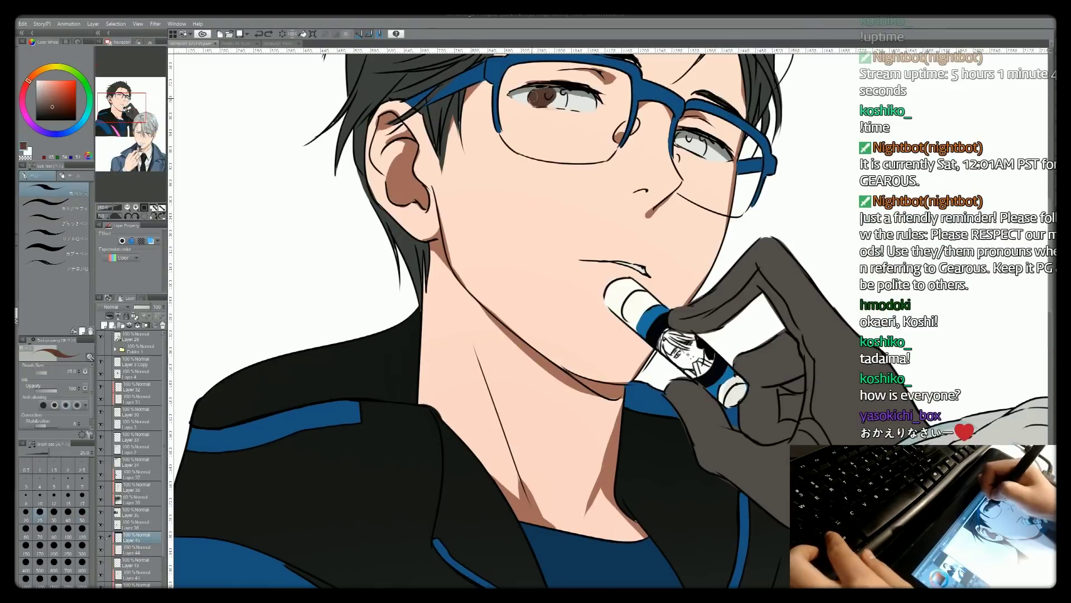
alt+click(692, 145)
drag(502, 167, 471, 307)
Paint dark pupils and upper iris shading in both eyes with a smaller brush.
key(bracketleft)
key(bracketleft)
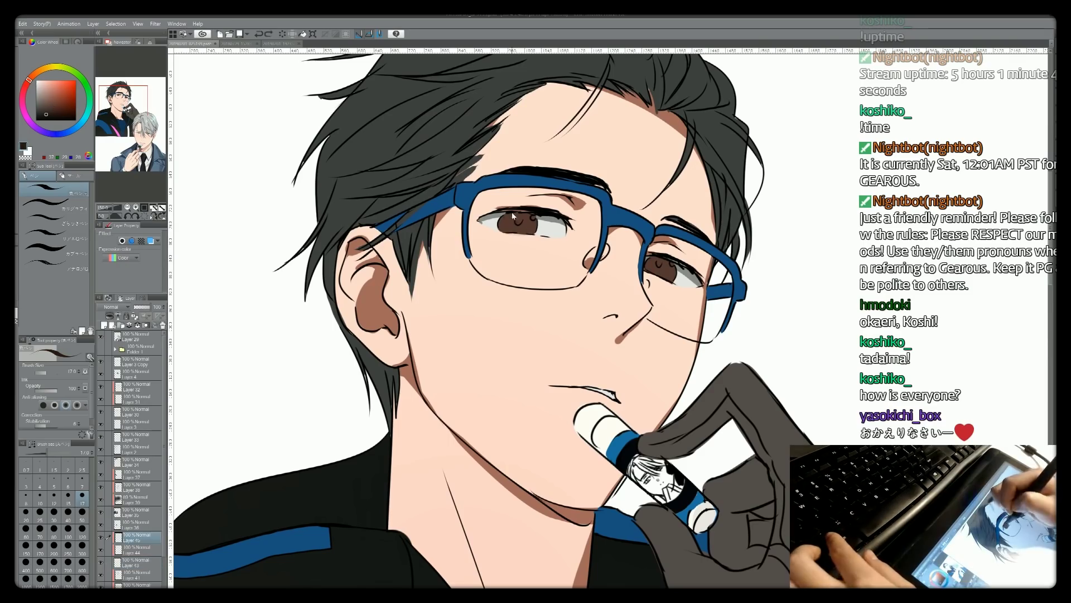
key(ctrl+minus)
key(ctrl+plus)
key(ctrl+plus)
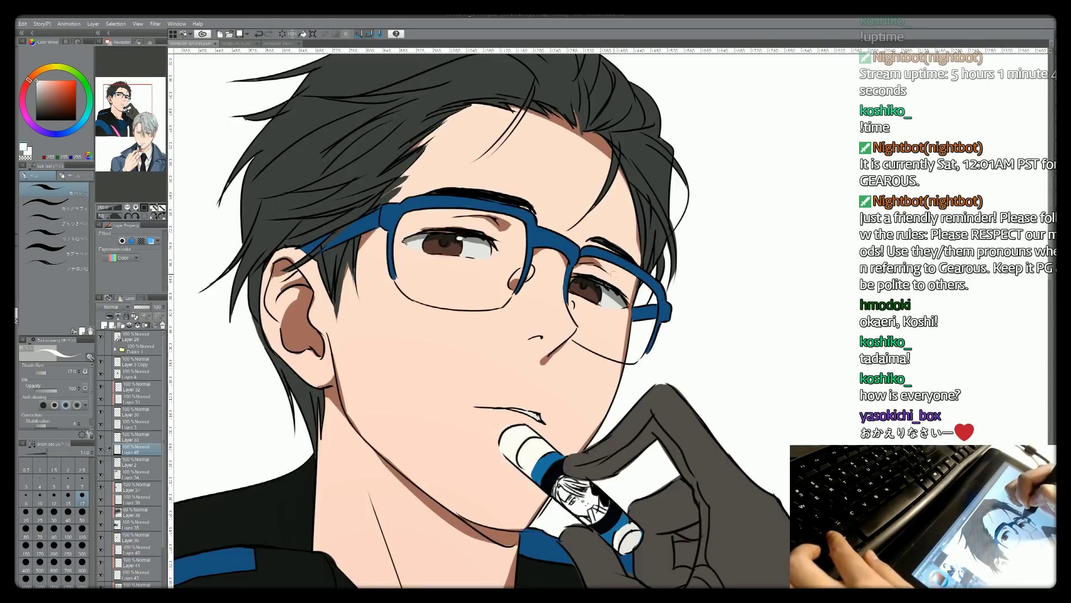
Refine the eyes' small details on a new layer with a very fine brush and erase the sketched iris lines.
key(ctrl+shift+n)
key(x)
key(bracketleft)
key(bracketleft)
key(bracketleft)
key(bracketleft)
key(bracketleft)
key(e)
key(ctrl+minus)
key(ctrl+minus)
key(alt+bracketleft)
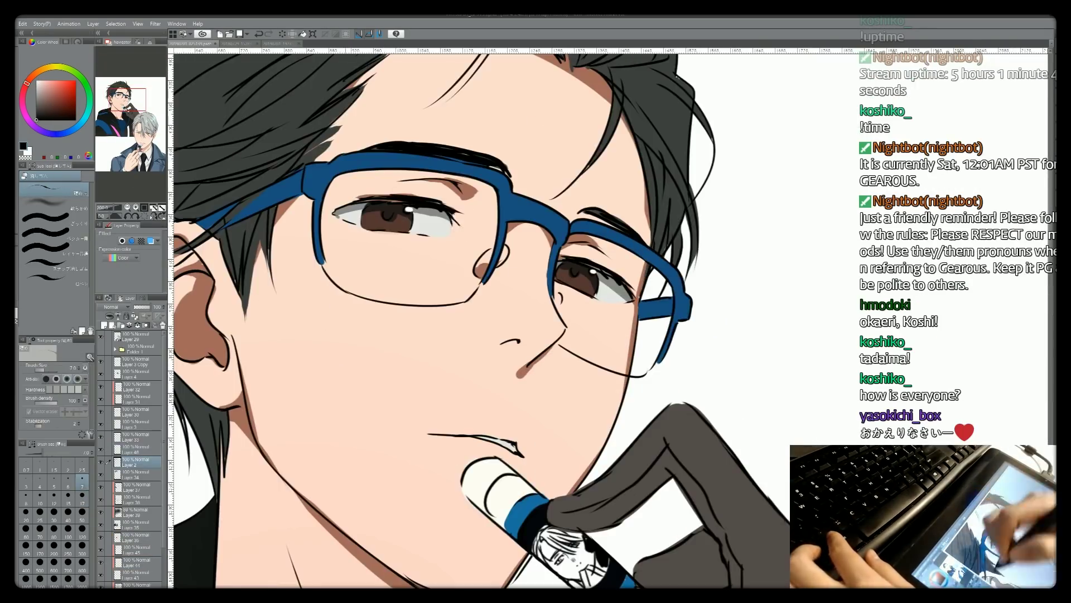
Tint the upper man's lips soft pink on a new layer.
key(ctrl+minus)
key(ctrl+minus)
key(ctrl+shift+n)
key(p)
key(ctrl+plus)
key(ctrl+plus)
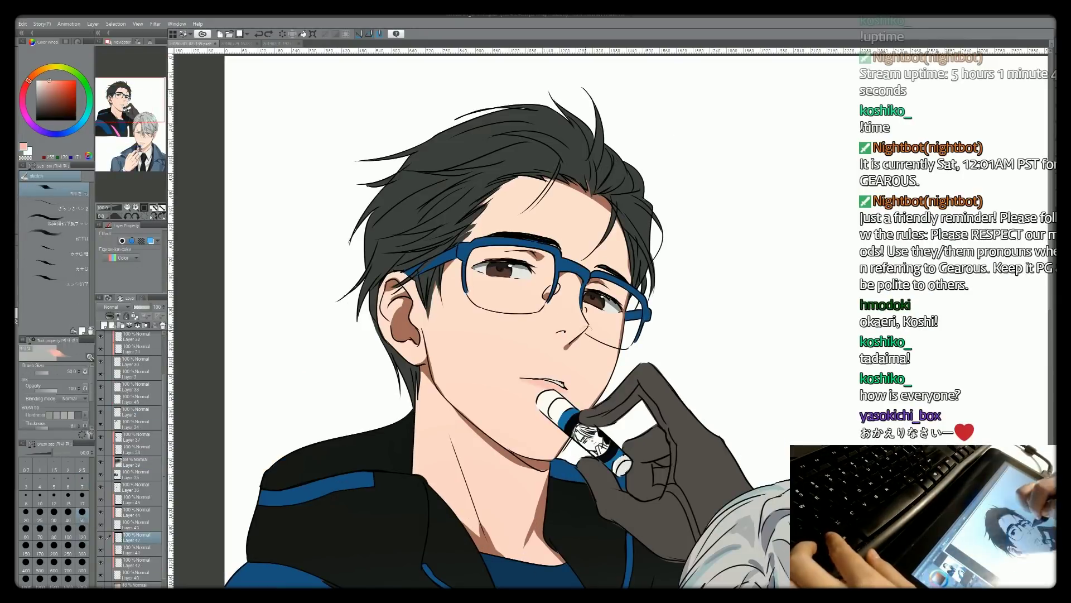
key(ctrl+minus)
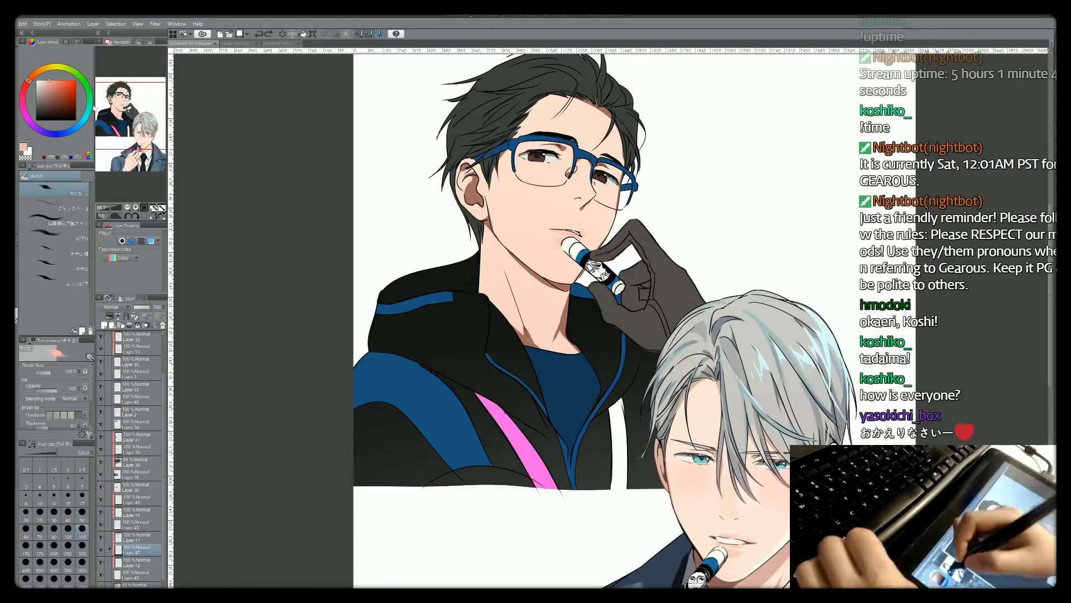
Add soft pink shading to the upper man's neck and lower face on a new layer.
key(ctrl+shift+n)
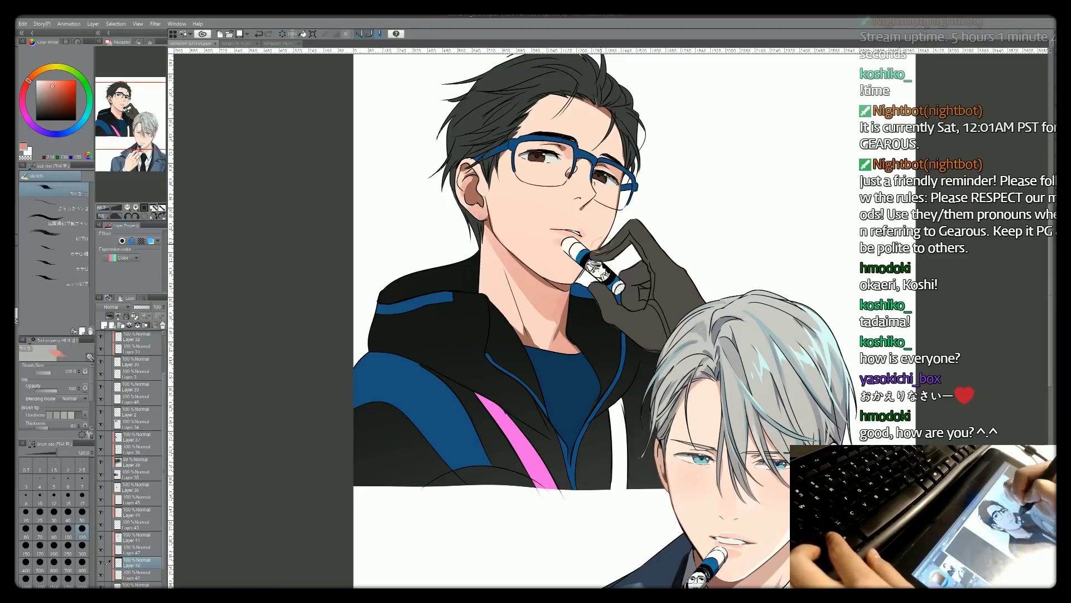
drag(616, 214, 619, 219)
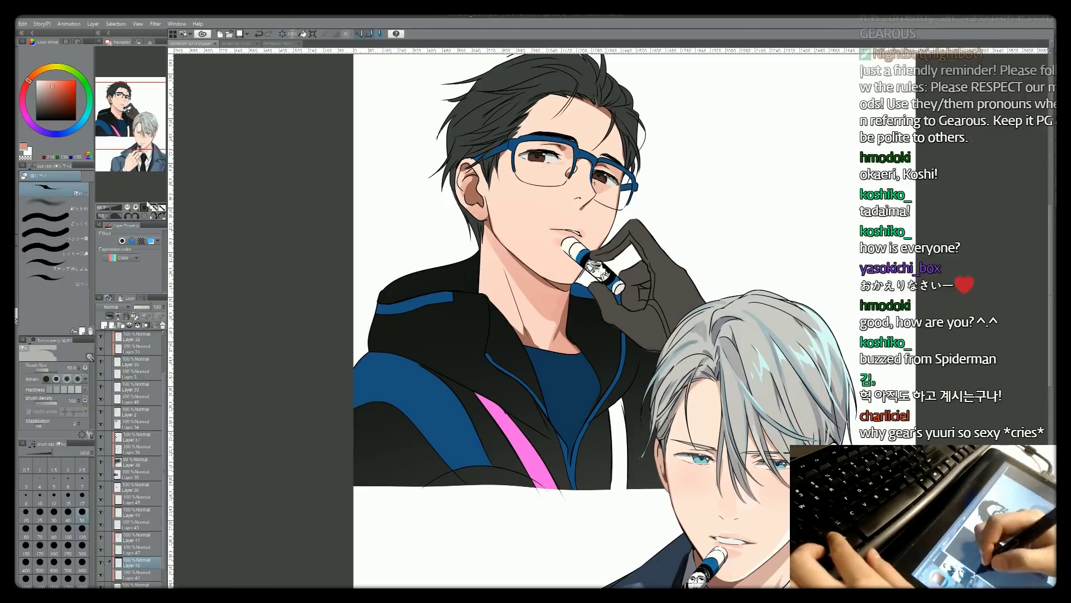
key(p)
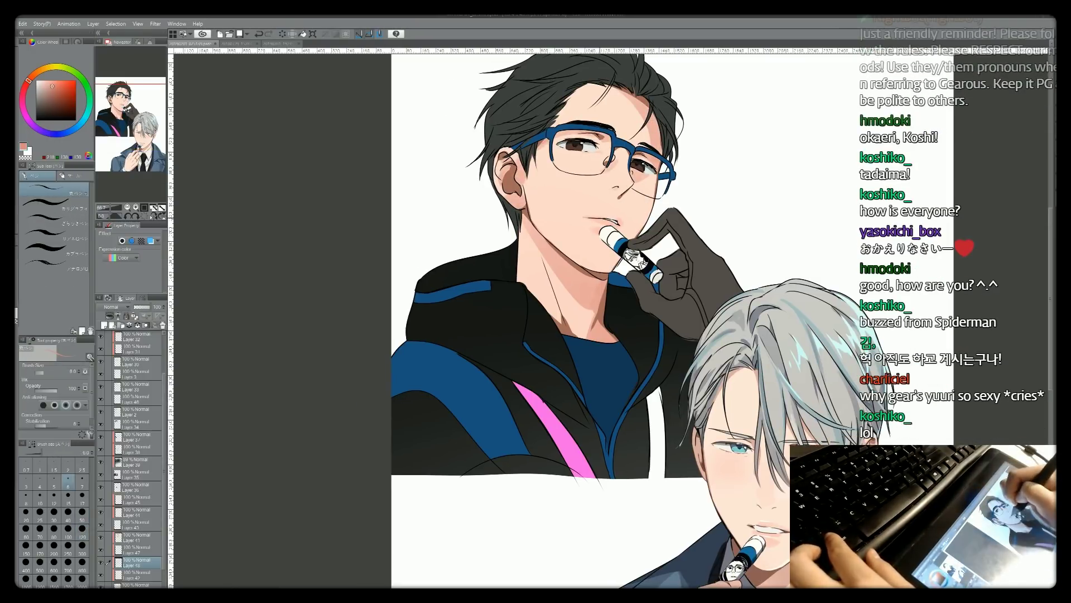
Darken the upper man's hair to near black and paint blue-gray shadow strands on a Multiply layer.
key(ctrl+shift+n)
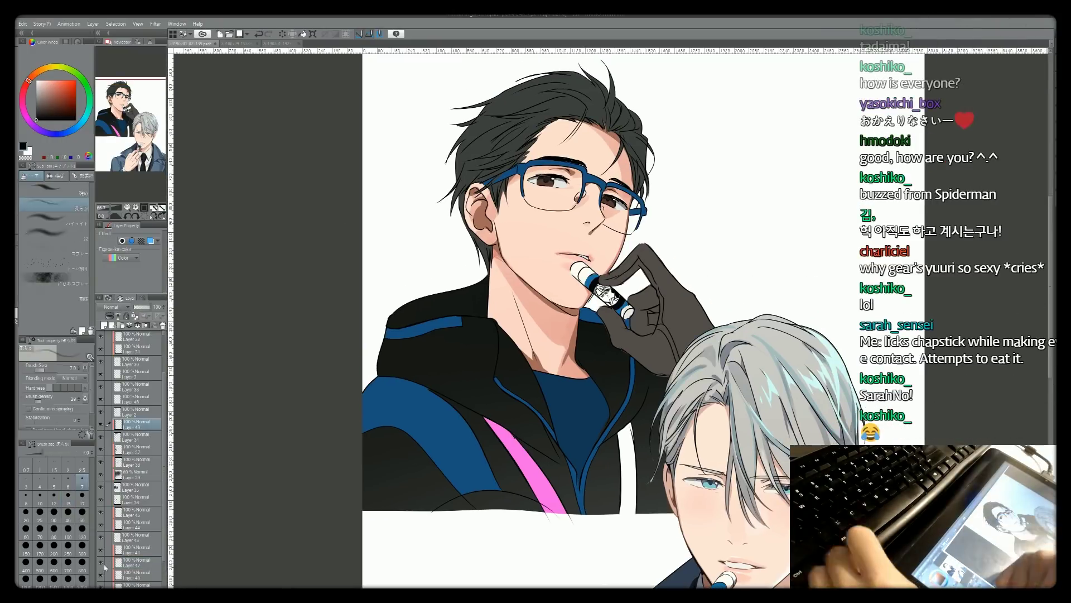
click(60, 132)
click(50, 133)
click(41, 105)
click(82, 520)
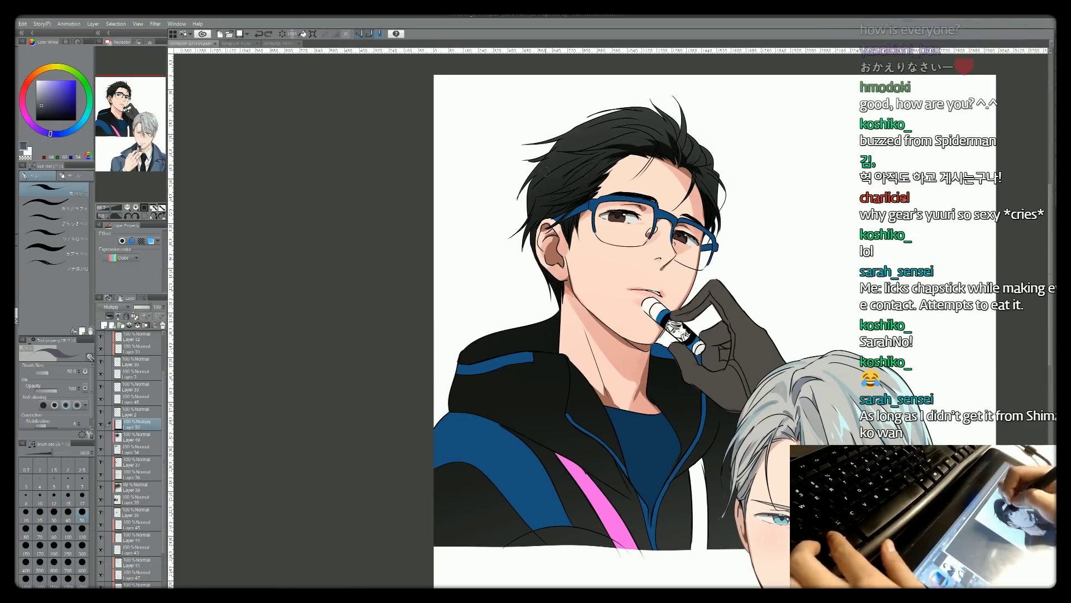
key(p)
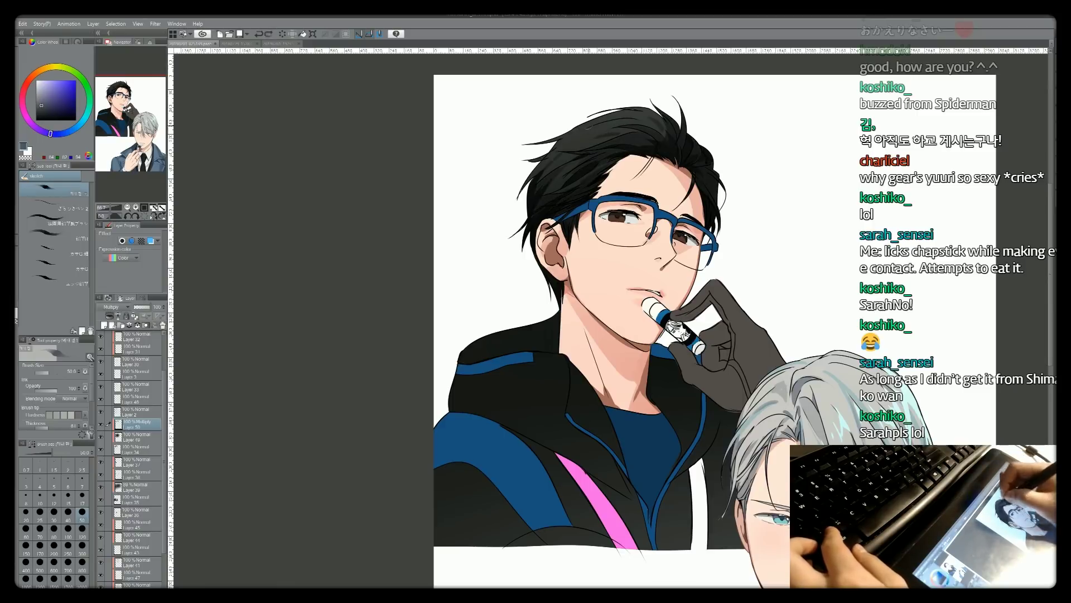
Shade the hood, jacket front and white stripe with blue-gray on a Multiply layer.
drag(579, 389, 477, 377)
key(p)
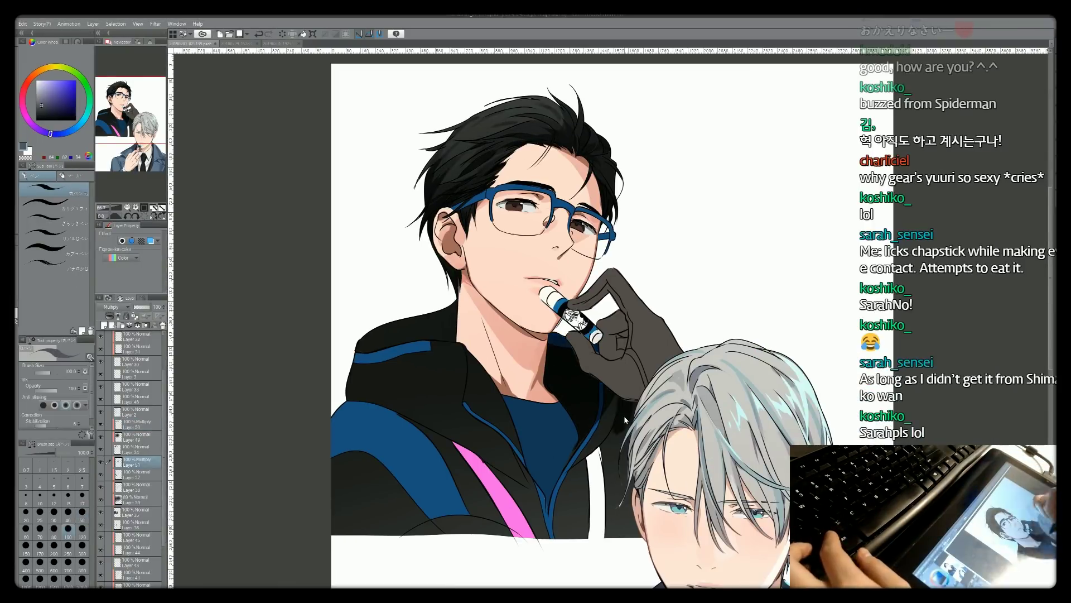
key(bracketleft)
key(bracketleft)
key(bracketleft)
key(bracketleft)
key(bracketleft)
key(bracketleft)
key(bracketleft)
key(bracketleft)
key(bracketleft)
key(b)
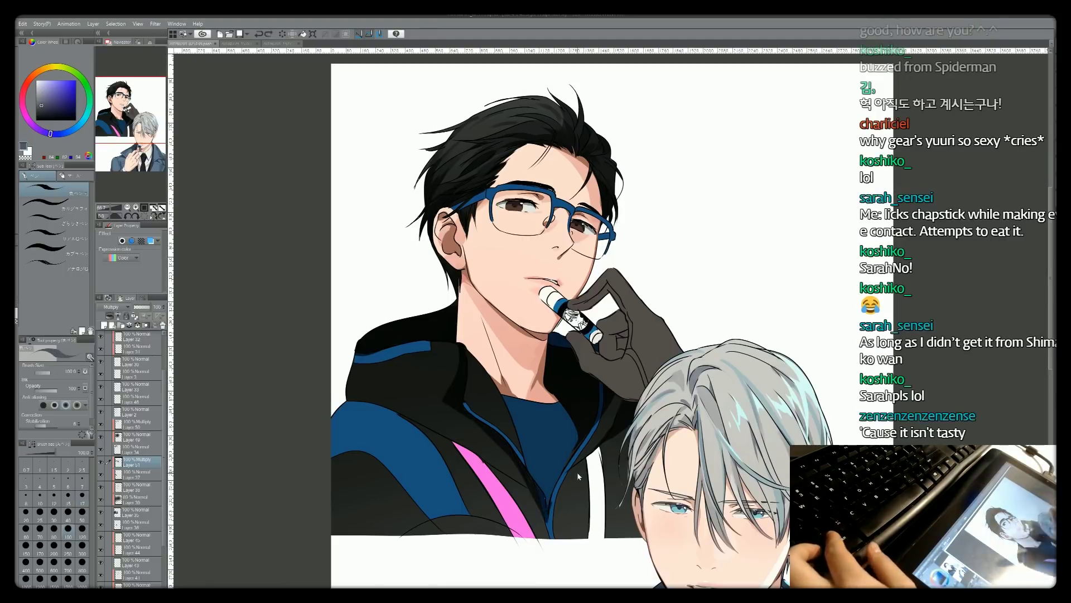
drag(536, 496, 630, 441)
drag(670, 407, 697, 441)
drag(701, 385, 692, 474)
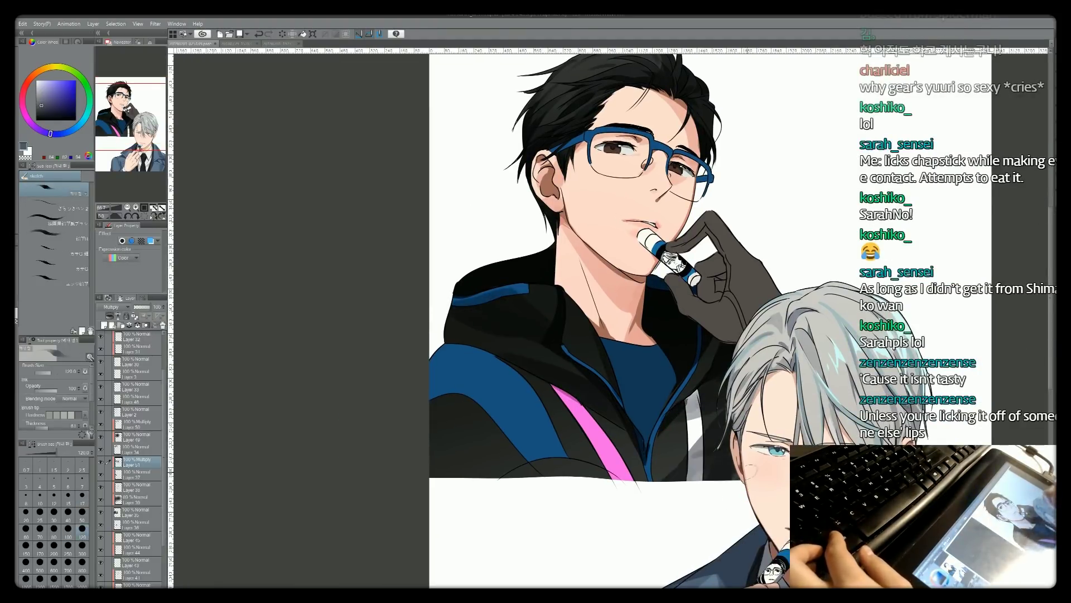
Add finer fold shadows to the jacket's sleeve and hood with a smaller brush.
mouse_move(641, 279)
mouse_down()
mouse_move(619, 295)
mouse_move(514, 318)
mouse_up()
key(bracketleft)
key(bracketleft)
key(bracketleft)
key(bracketleft)
key(bracketleft)
drag(455, 380, 525, 414)
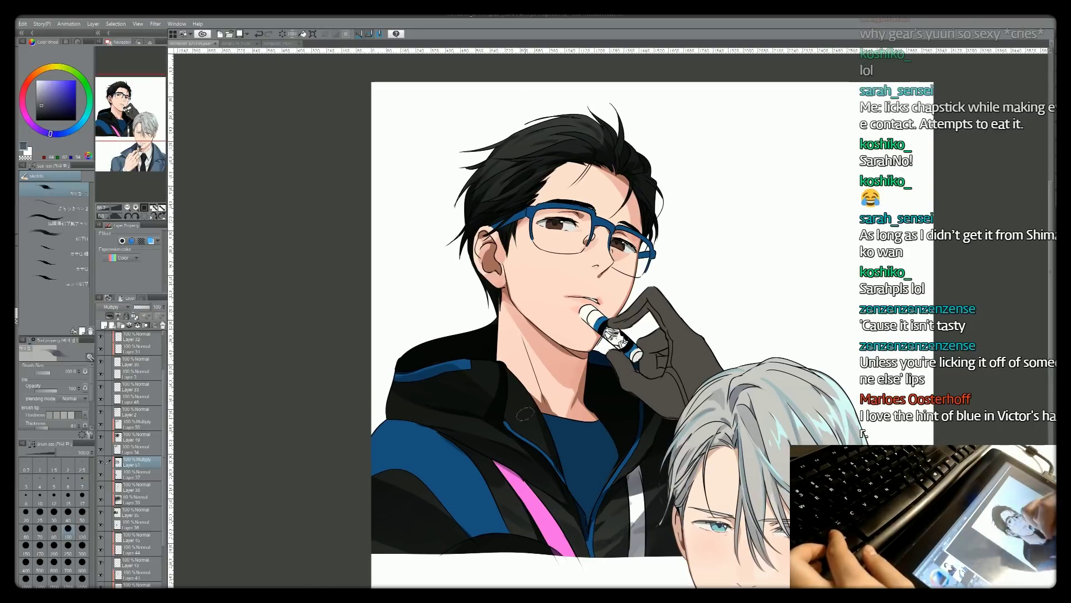
Clean up the jacket's shading and shade the lip balm tube on a separate Multiply layer.
key(e)
mouse_move(558, 279)
mouse_down()
mouse_move(606, 236)
mouse_move(565, 277)
mouse_up()
scroll(131, 457, up, 3)
click(136, 366)
key(p)
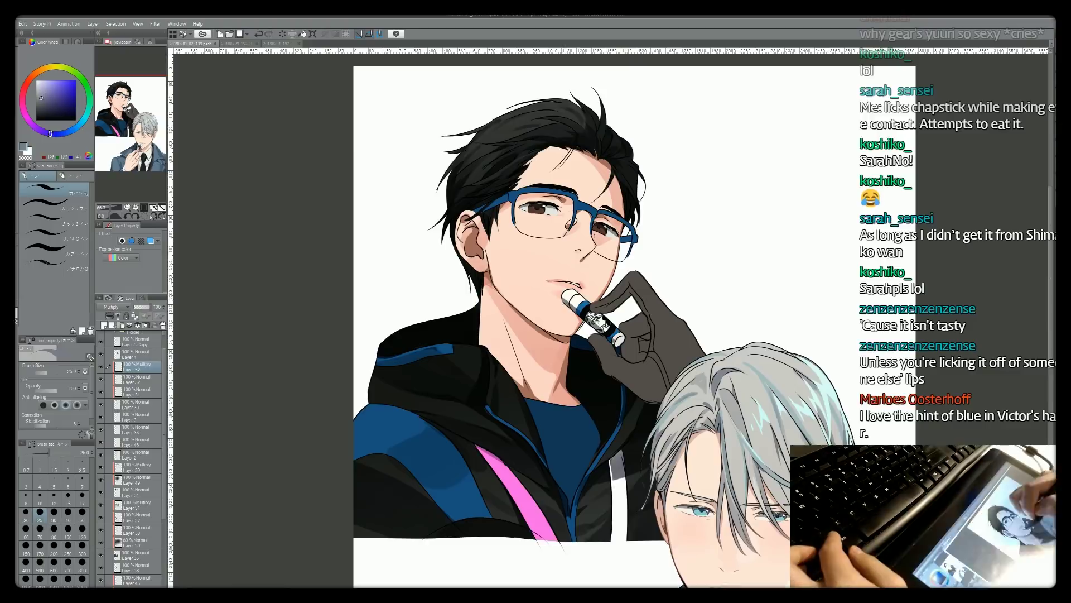
Shade the fingers and palm of the dark glove on a new Multiply layer.
drag(558, 335, 458, 226)
key(ctrl+shift+n)
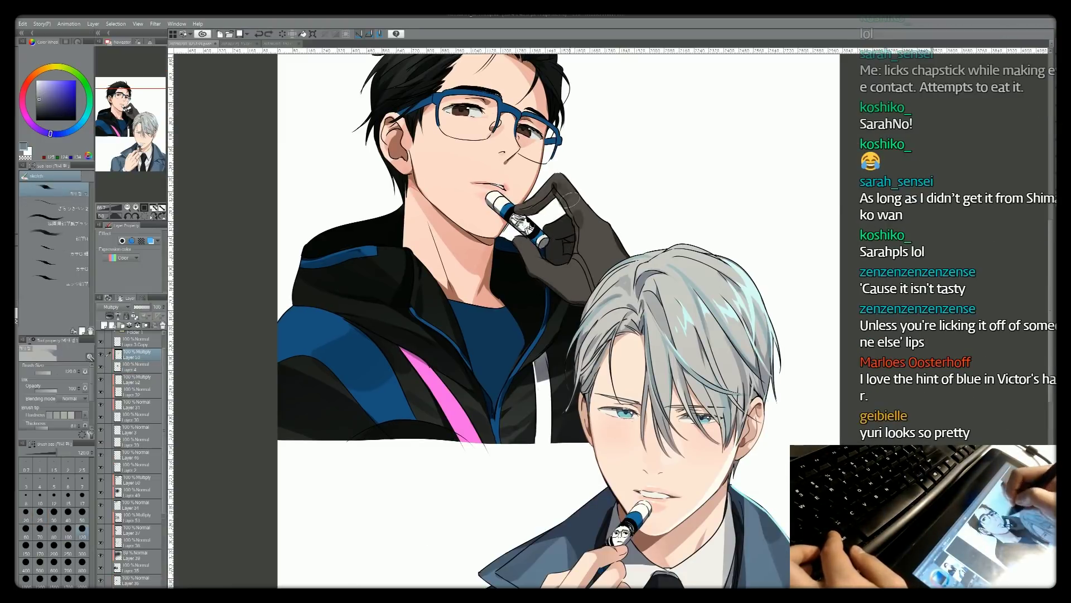
click(43, 190)
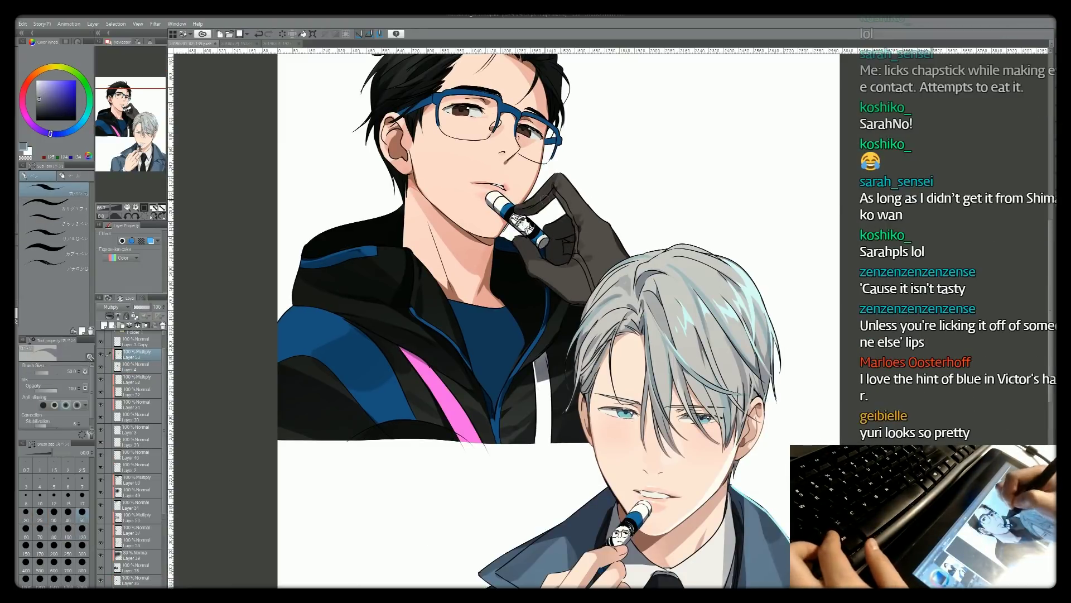
key(p)
Extend the gloved wrist with the silver-haired character hidden and paint a blue-gray coat sleeve reaching the canvas edge.
scroll(558, 334, down, 3)
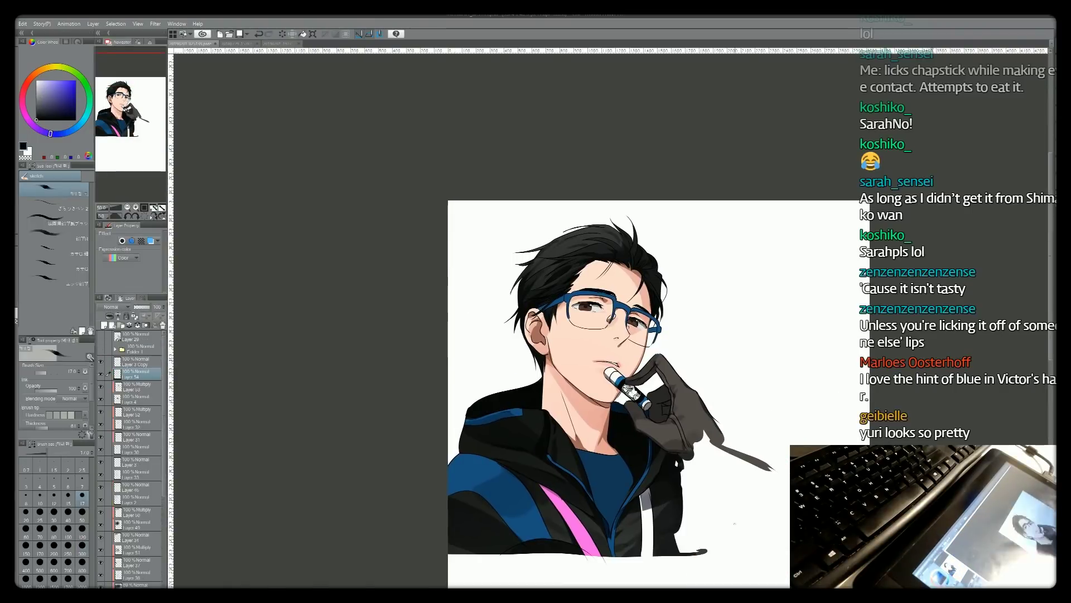
drag(717, 442, 772, 469)
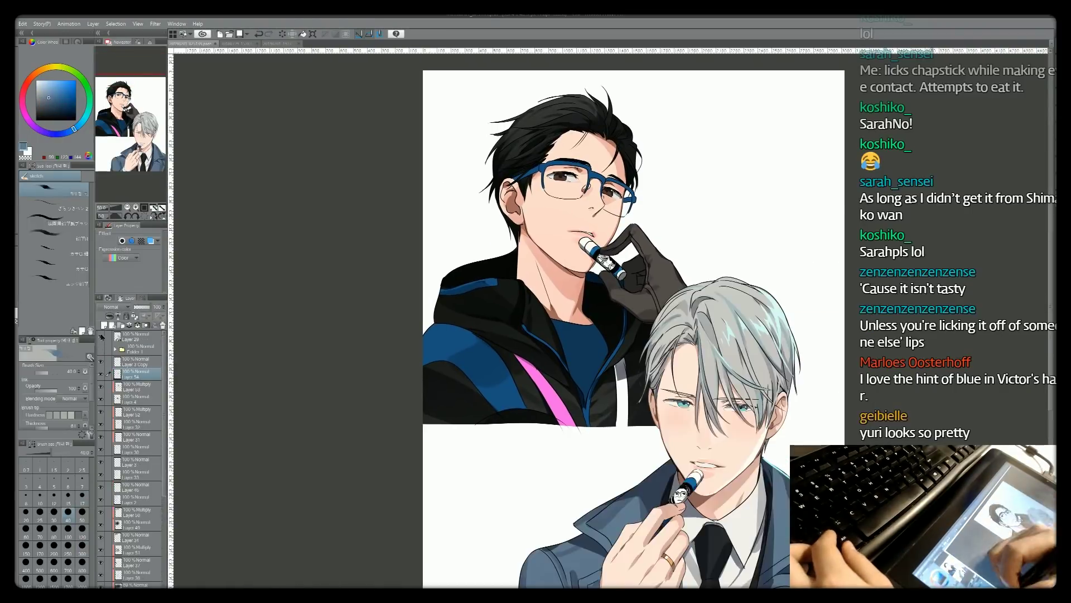
drag(698, 304, 842, 424)
drag(692, 335, 837, 413)
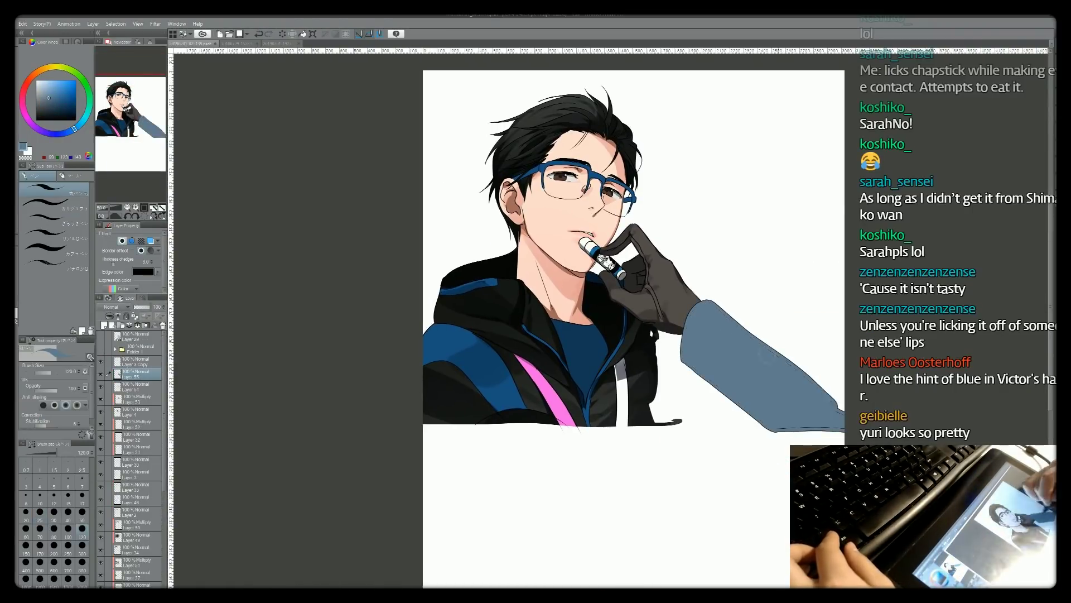
Shade the coat sleeve's cuff and folds on a new layer and extend the black jacket's side beneath the glove.
drag(775, 357, 837, 410)
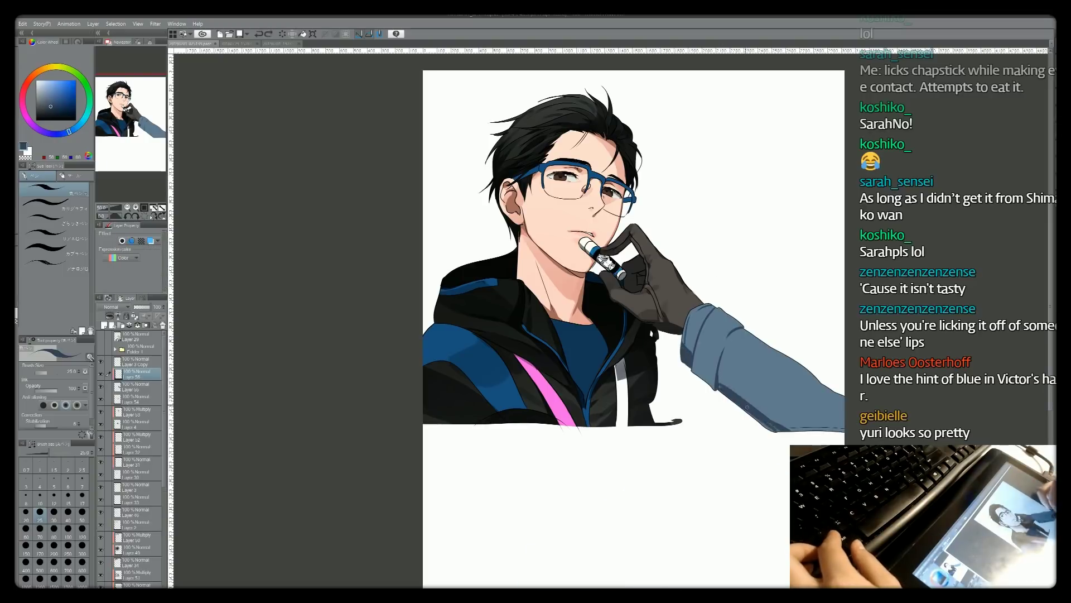
drag(675, 385, 657, 339)
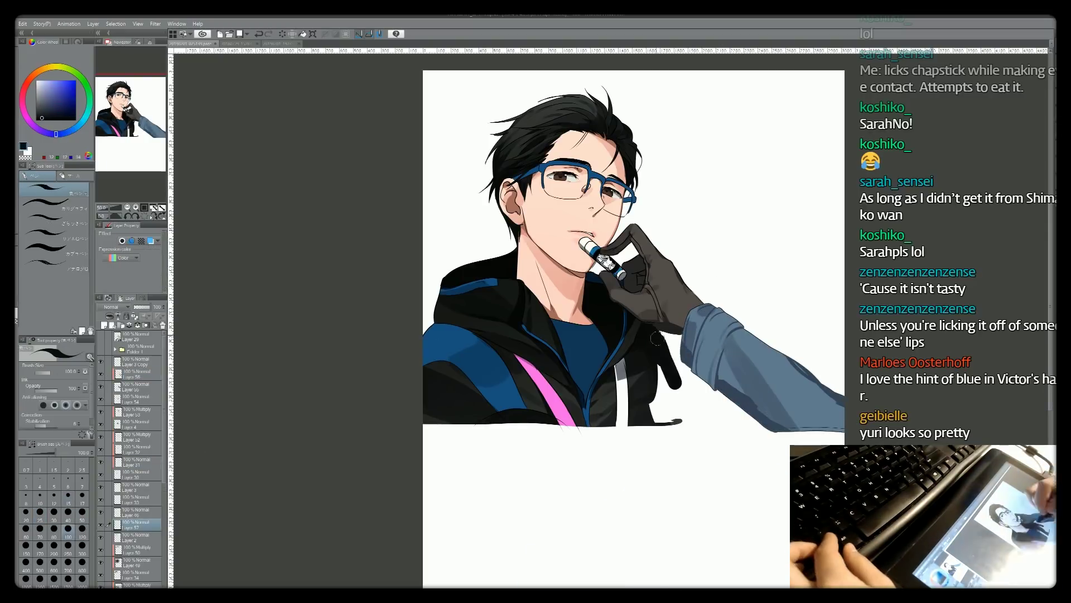
click(25, 94)
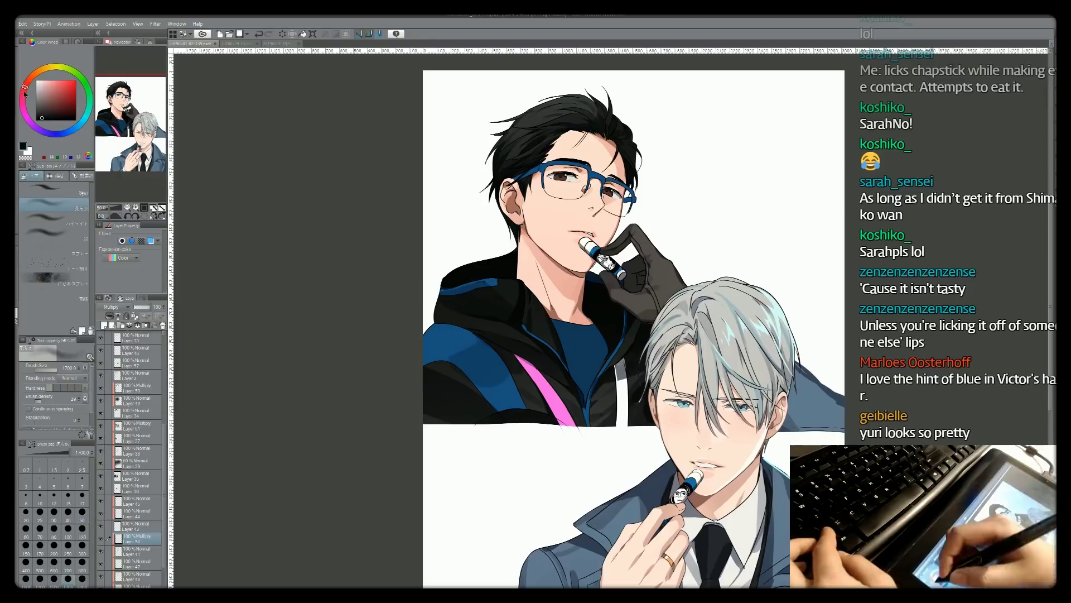
Touch up the lips and facial details of the man in glasses with the pen on a Normal layer above the artwork.
click(35, 176)
click(137, 360)
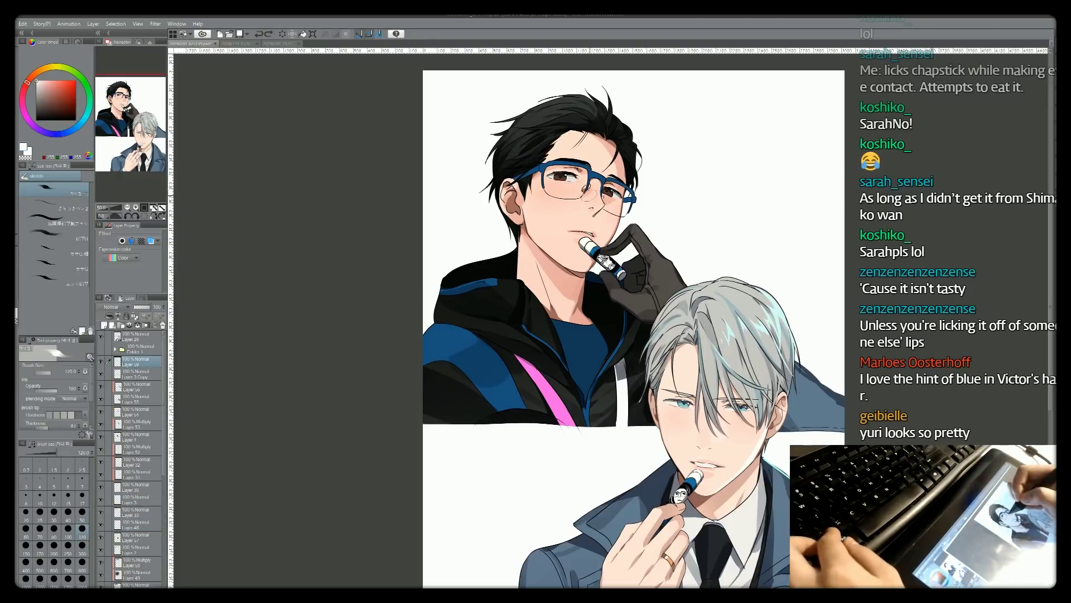
key(p)
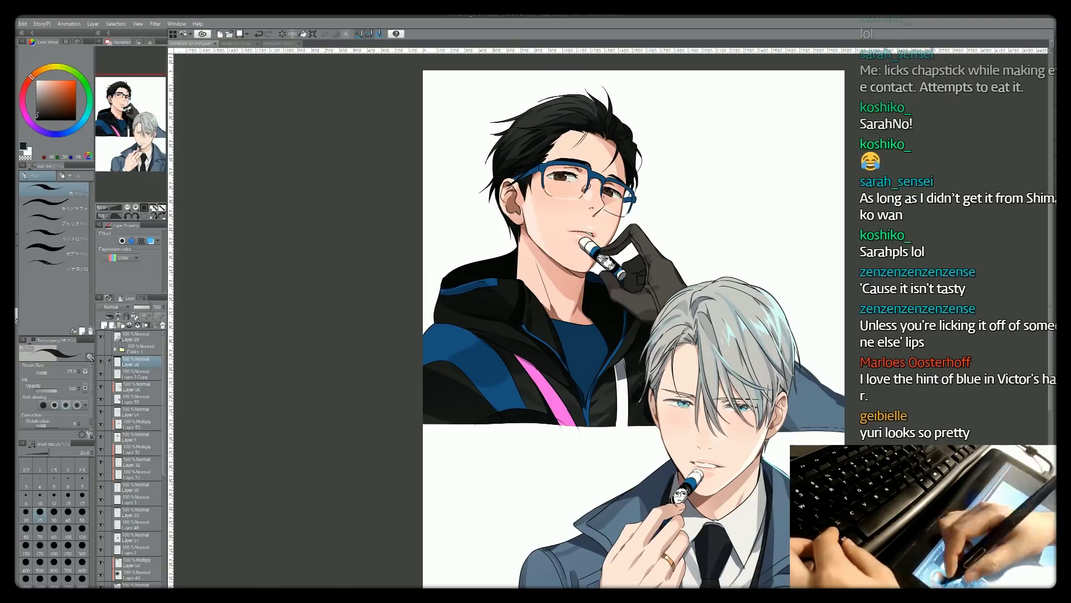
key(ctrl+alt+0)
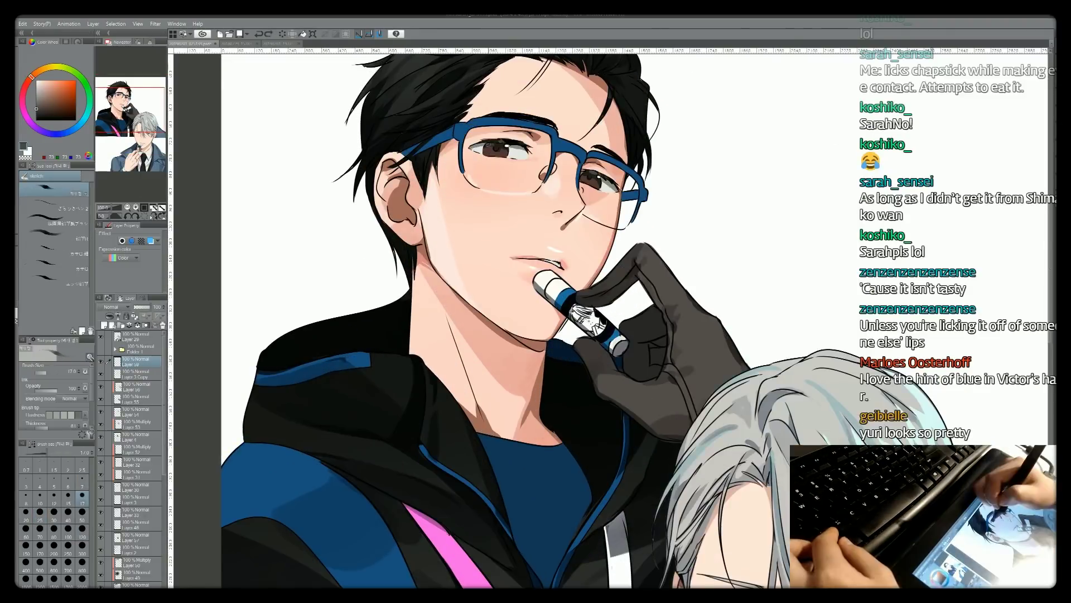
key(ctrl+minus)
key(ctrl+alt+0)
key(ctrl+minus)
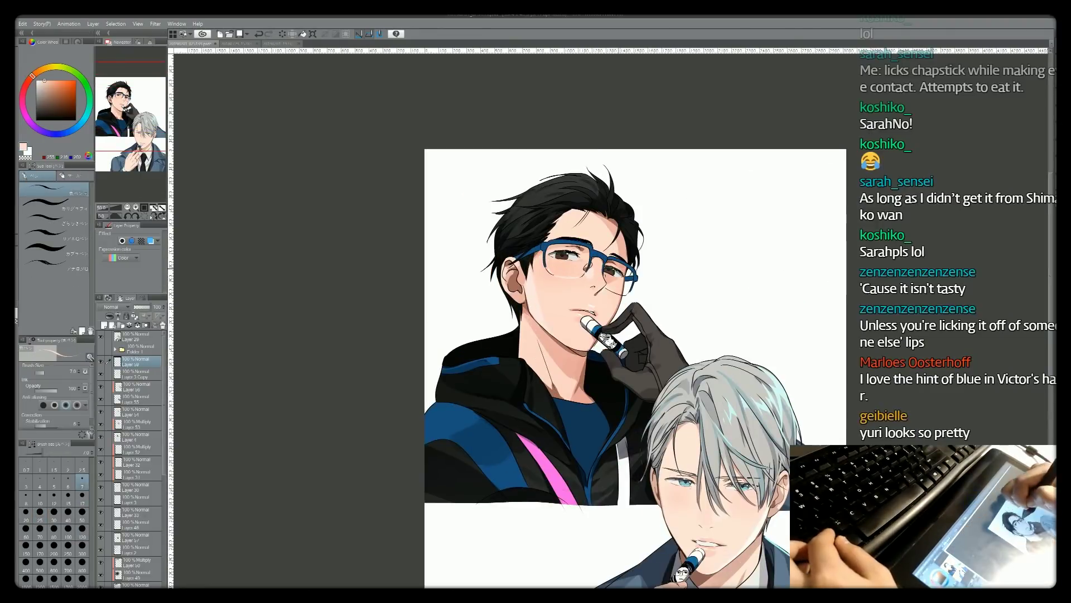
key(ctrl+alt+0)
key(ctrl+plus)
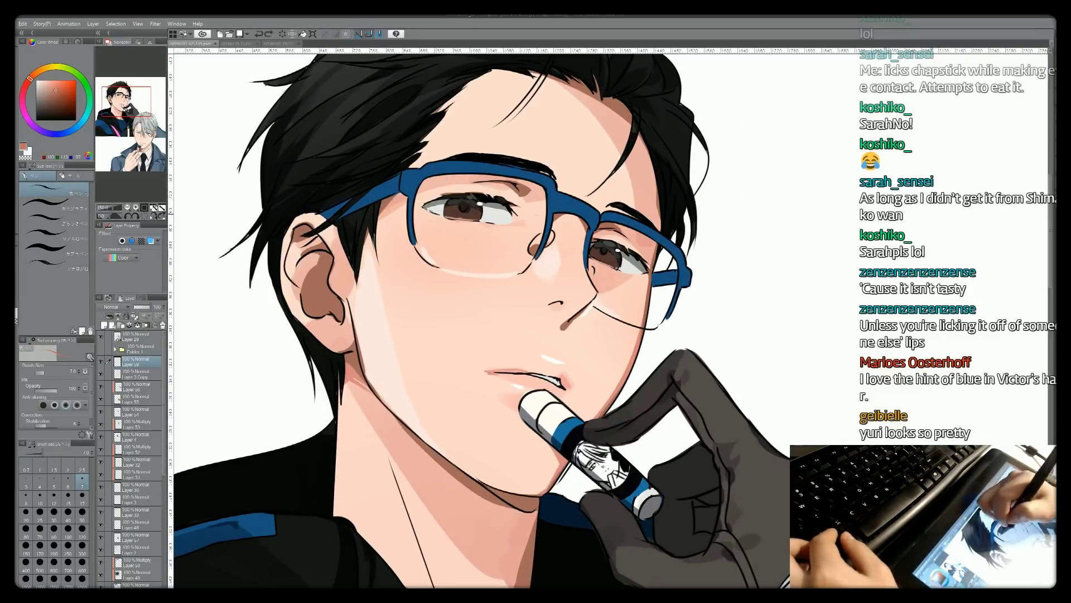
key(ctrl+0)
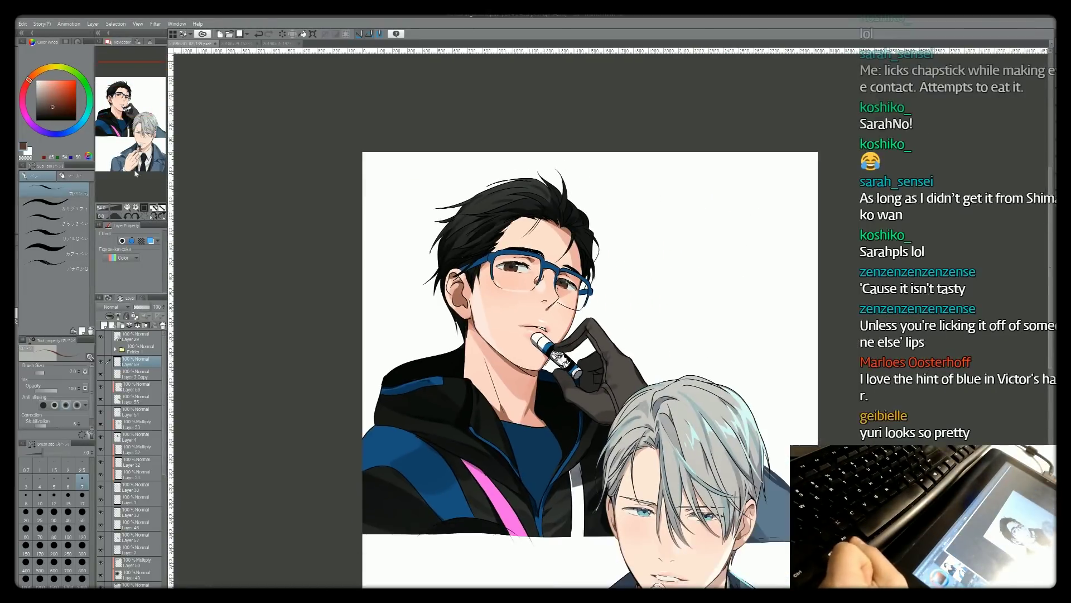
Add fine strands and gray highlights to the man's black hair, and whiten the thin lower rim of his glasses.
drag(558, 335, 584, 284)
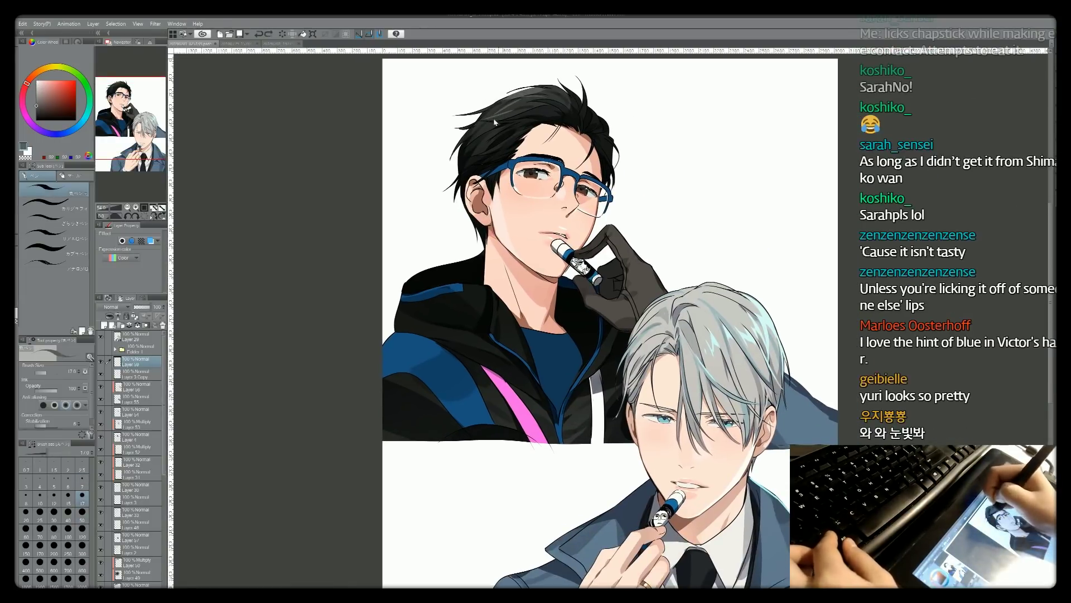
alt+click(530, 98)
drag(512, 84, 552, 88)
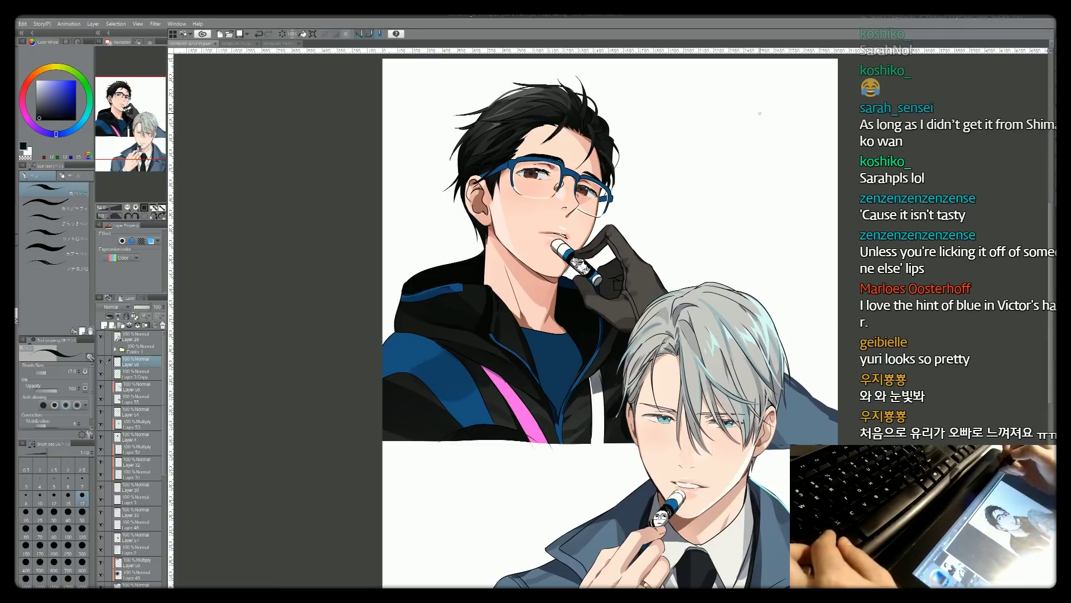
key(b)
alt+click(560, 229)
key(p)
key(ctrl+plus)
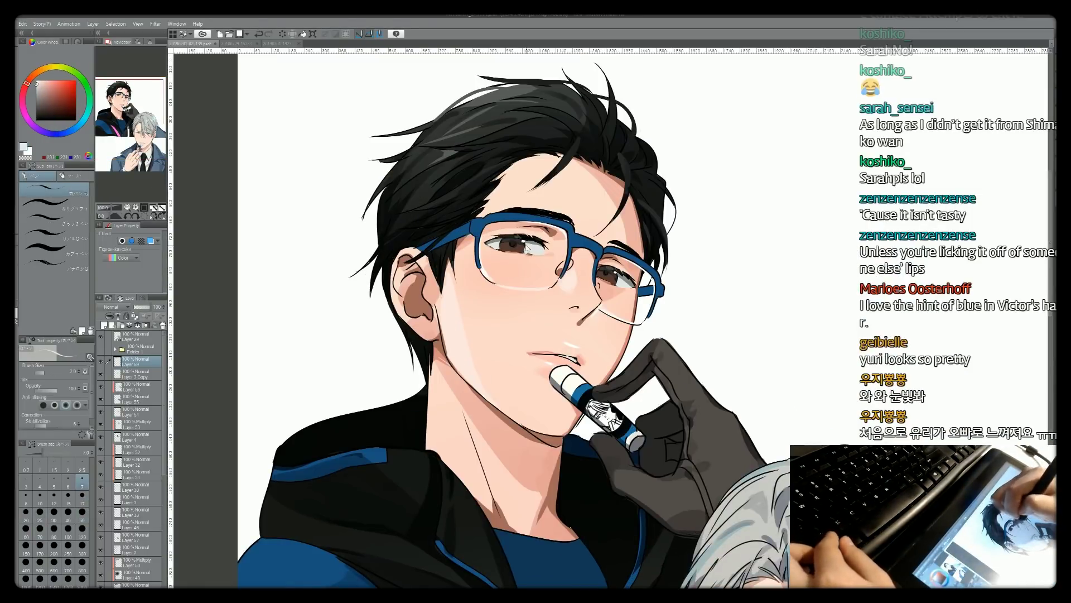
Handwrite "THANK YOU FOR WATCHING!" with a small doodled face in dark blue on the white background beside the man in glasses.
key(ctrl+minus)
click(53, 207)
mouse_move(630, 167)
mouse_down()
mouse_move(725, 237)
mouse_move(775, 424)
mouse_up()
key(ctrl+plus)
click(53, 190)
key(ctrl+minus)
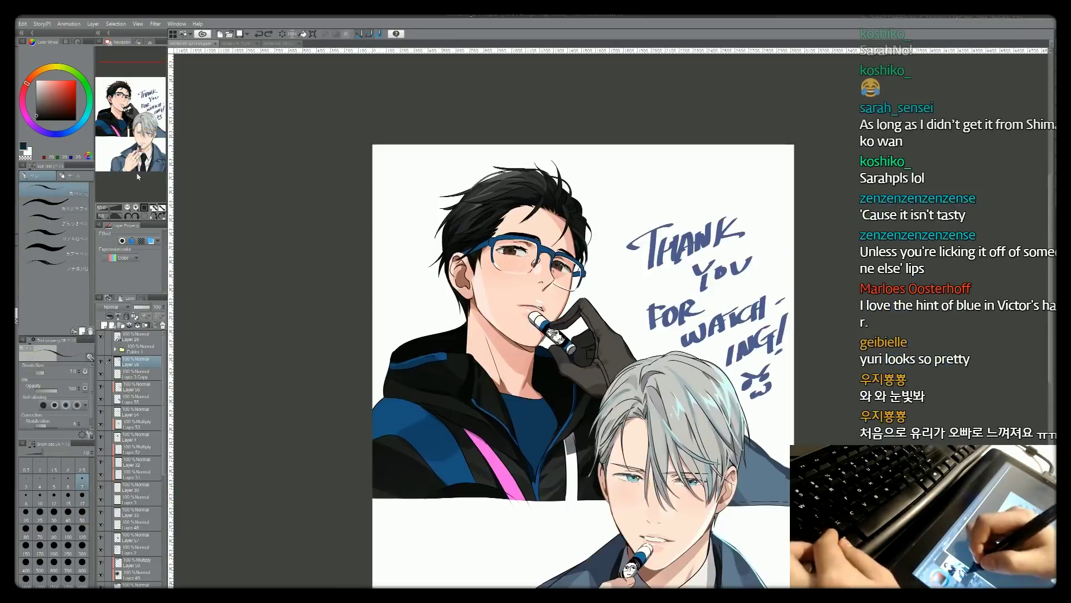
Refine the tiny black-and-white portrait on the label of the gloved hand's lip balm on its own layer.
key(ctrl+plus)
key(e)
click(134, 462)
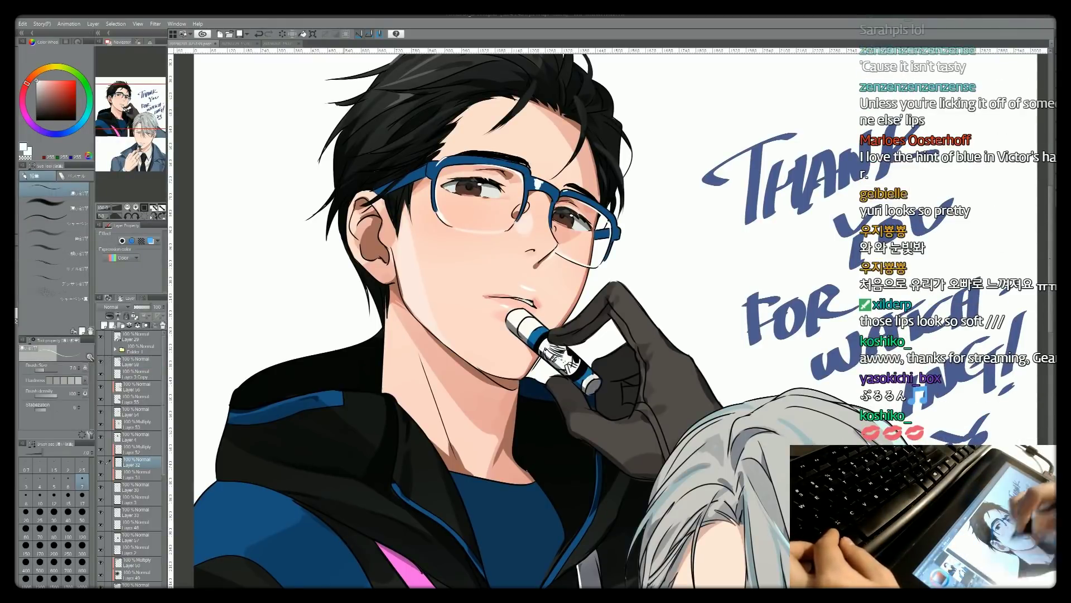
key(p)
key(x)
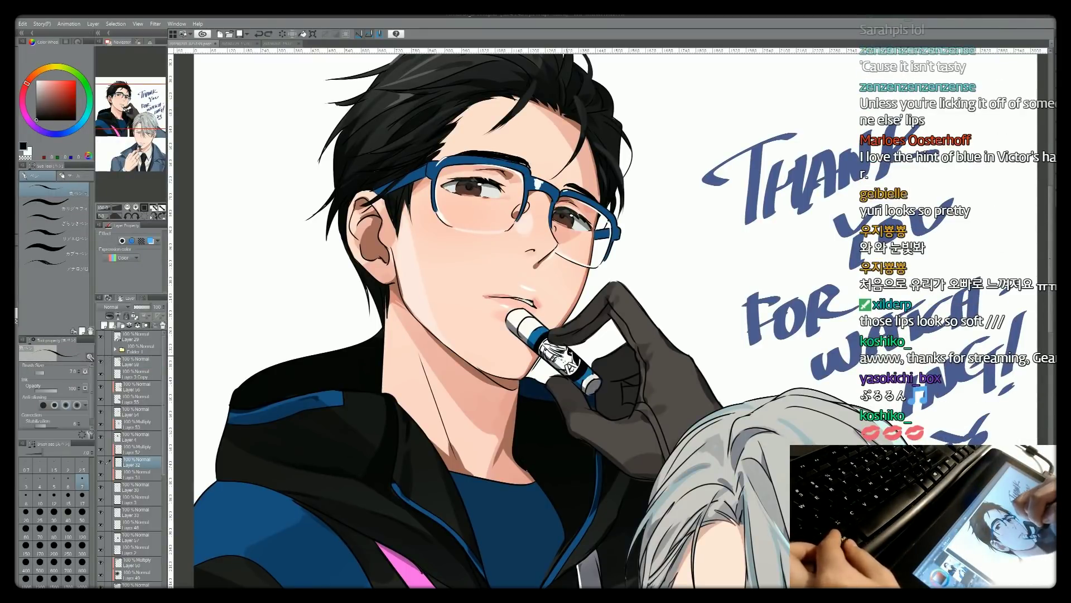
Touch up the mouth line of the man in glasses on the uppermost layer using colors sampled from the picture.
key(b)
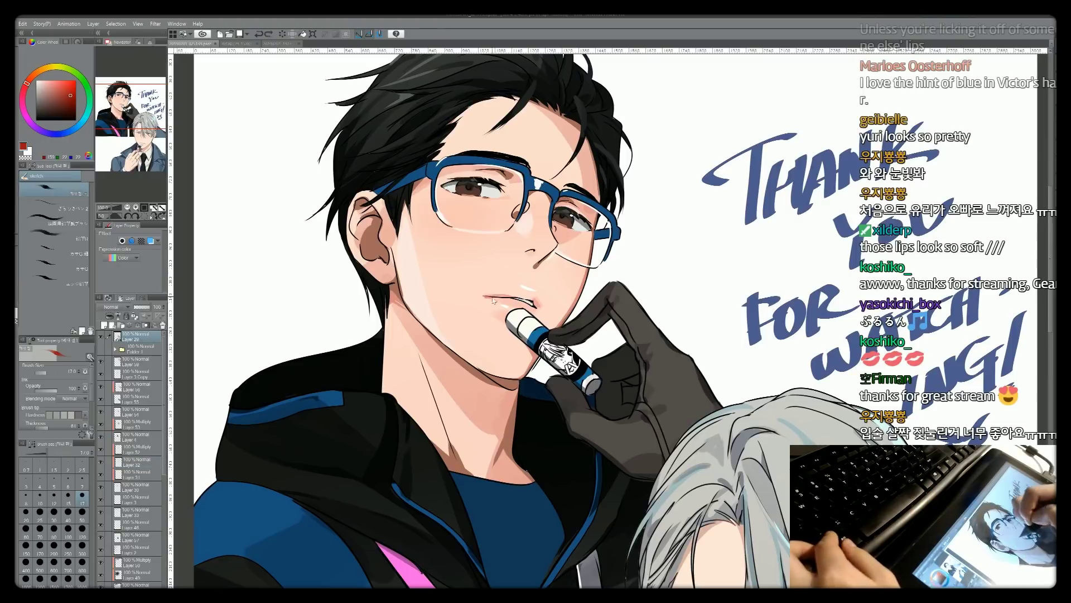
alt+click(493, 302)
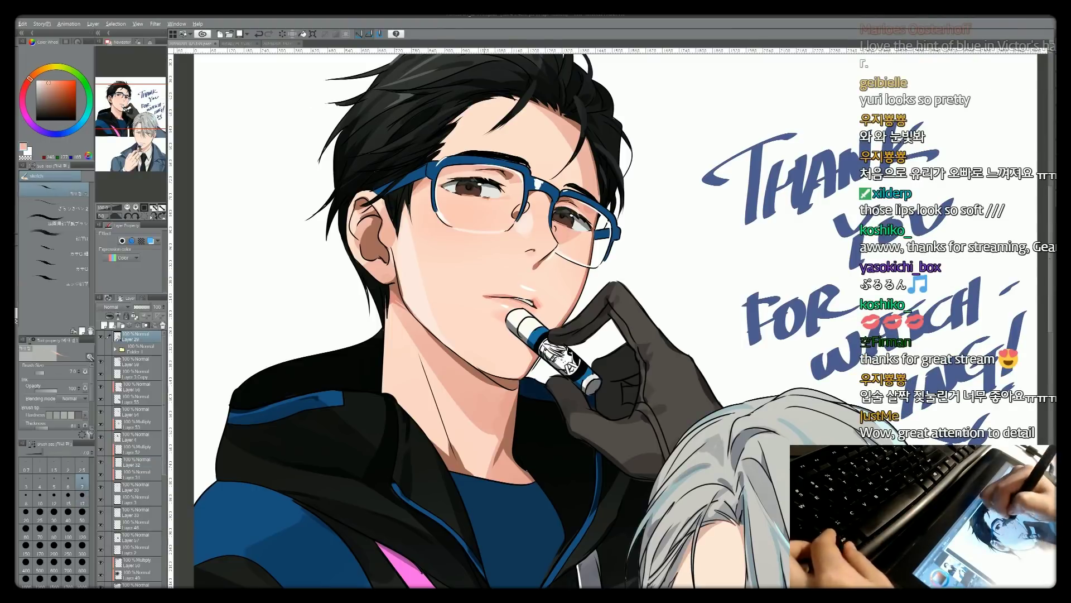
alt+click(464, 195)
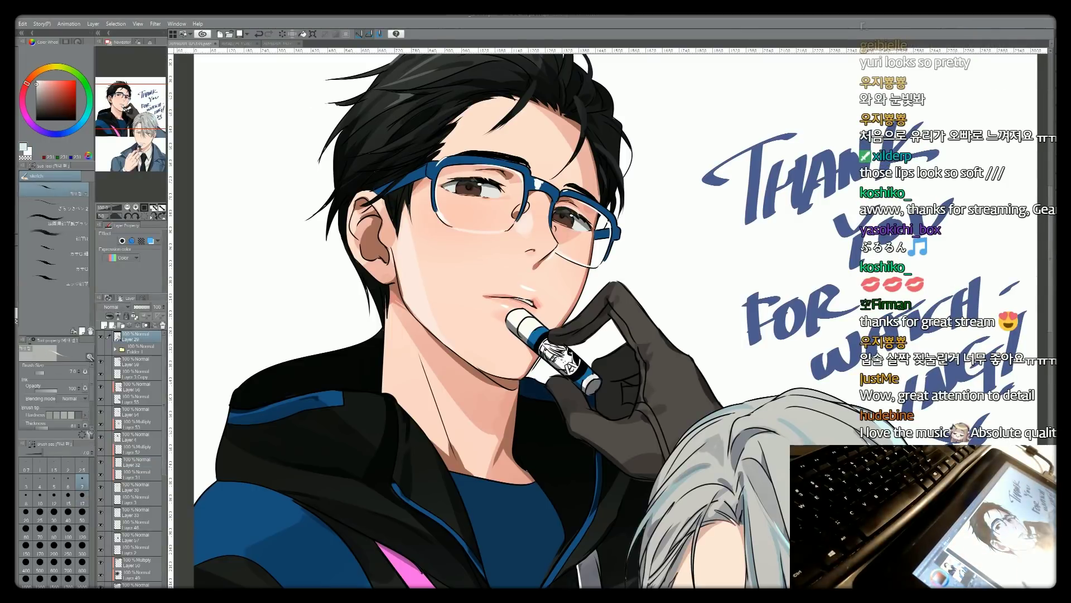